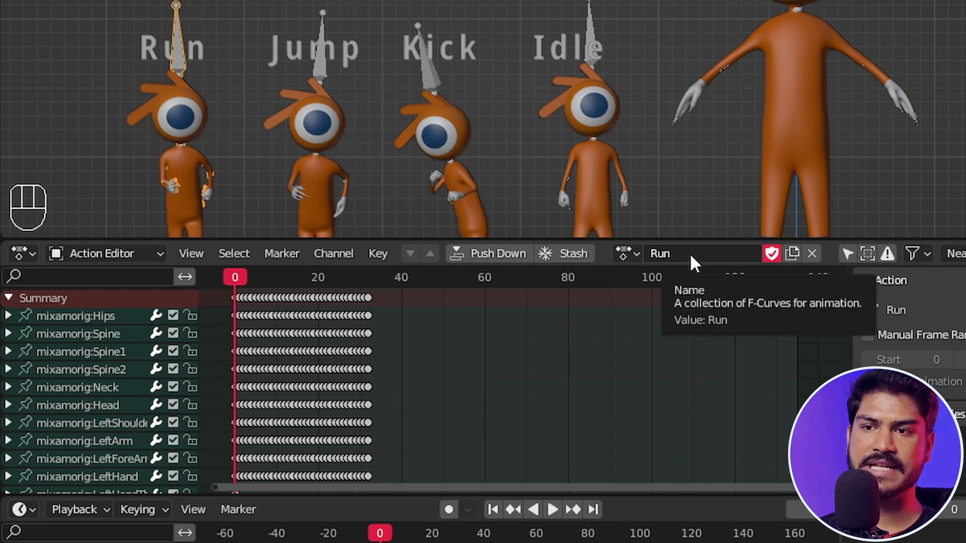
Step: Push the Run action down onto an NLA track and switch the editor to Nonlinear Animation
left_click(692, 257)
left_click(692, 255)
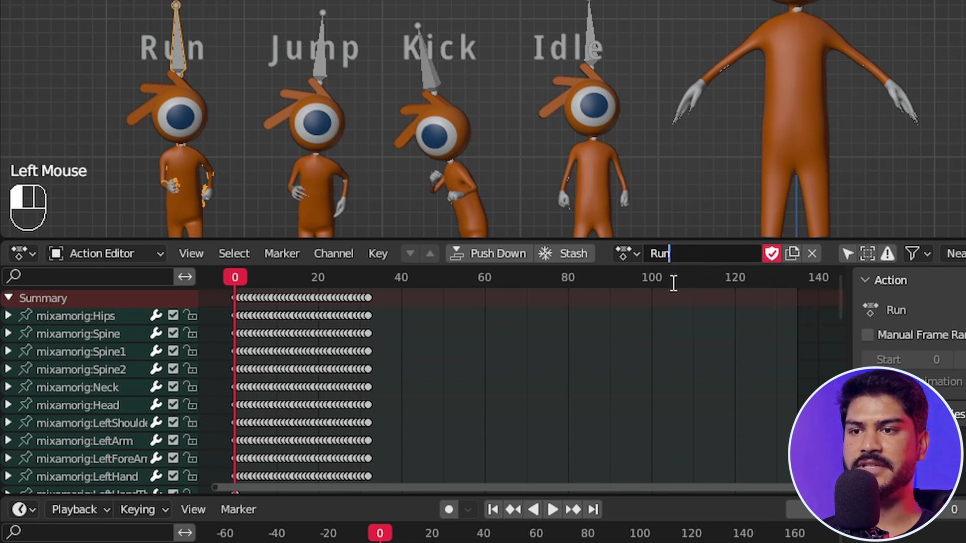
left_click(496, 249)
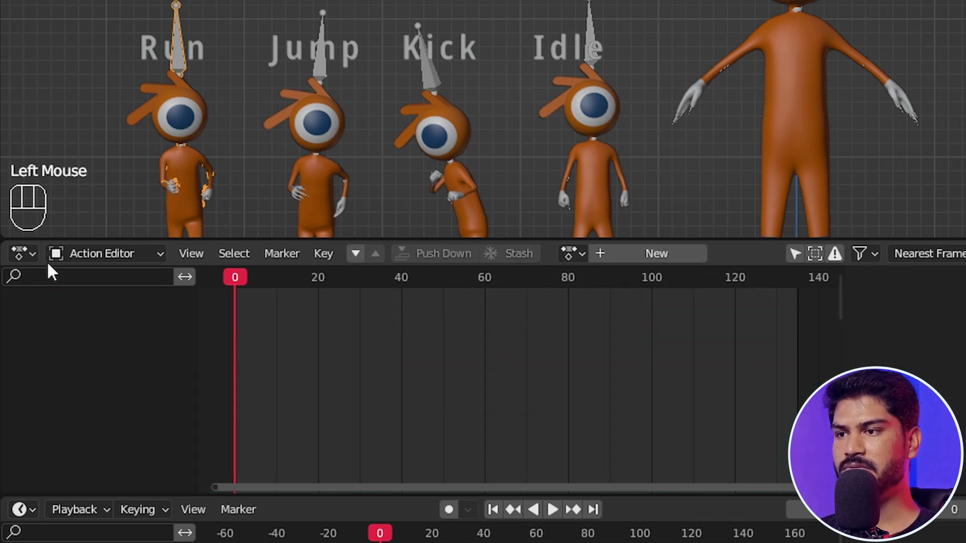
left_click(30, 254)
left_click(310, 397)
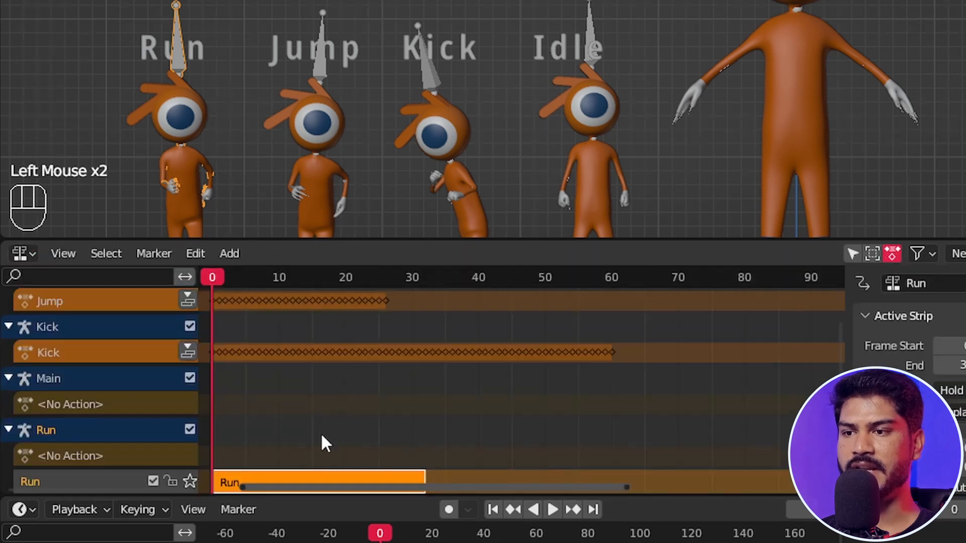
Step: Push down the Kick, Jump and Idle actions so each becomes a strip on its own armature's NLA track
middle_click_drag(321, 432, 375, 349)
scroll(312, 392, "up", 2)
middle_click_drag(312, 392, 407, 421)
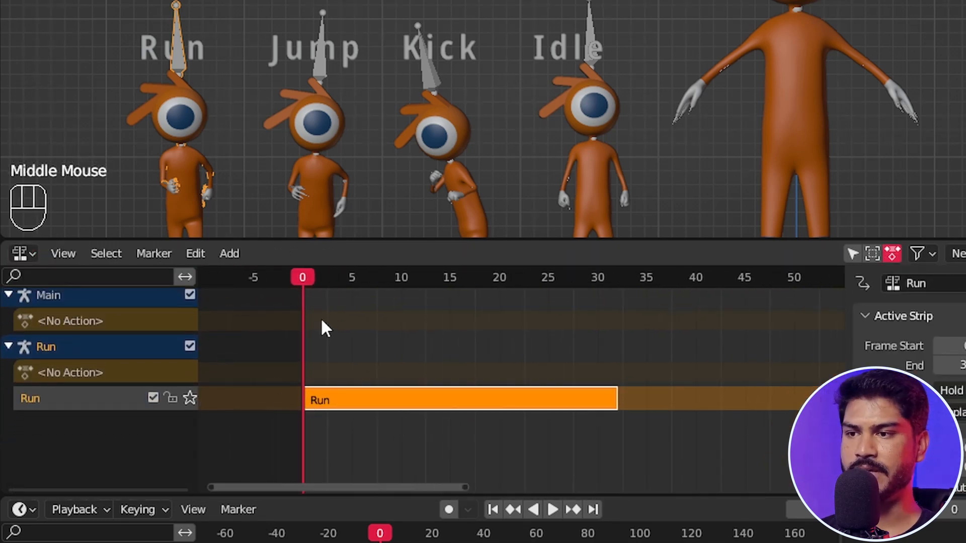
middle_click_drag(321, 328, 347, 458)
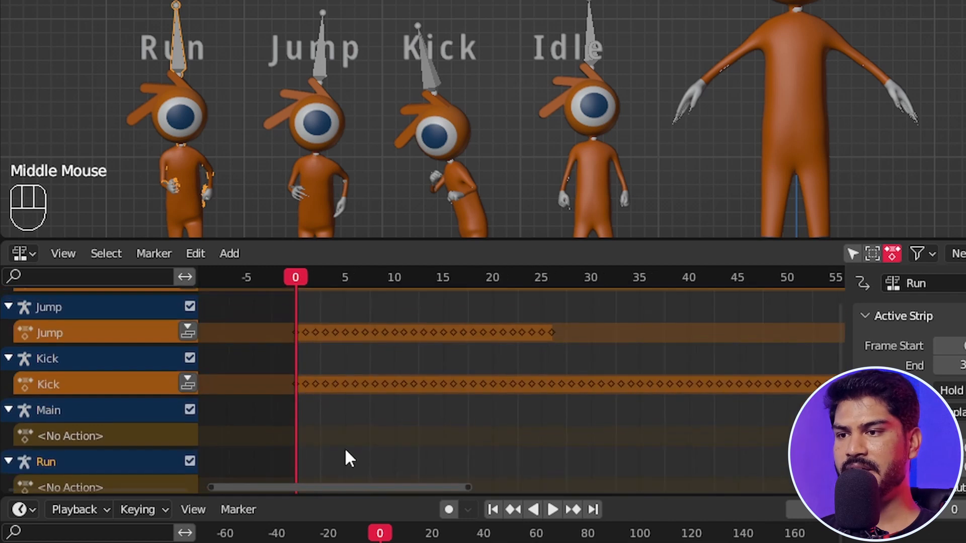
left_click(189, 385)
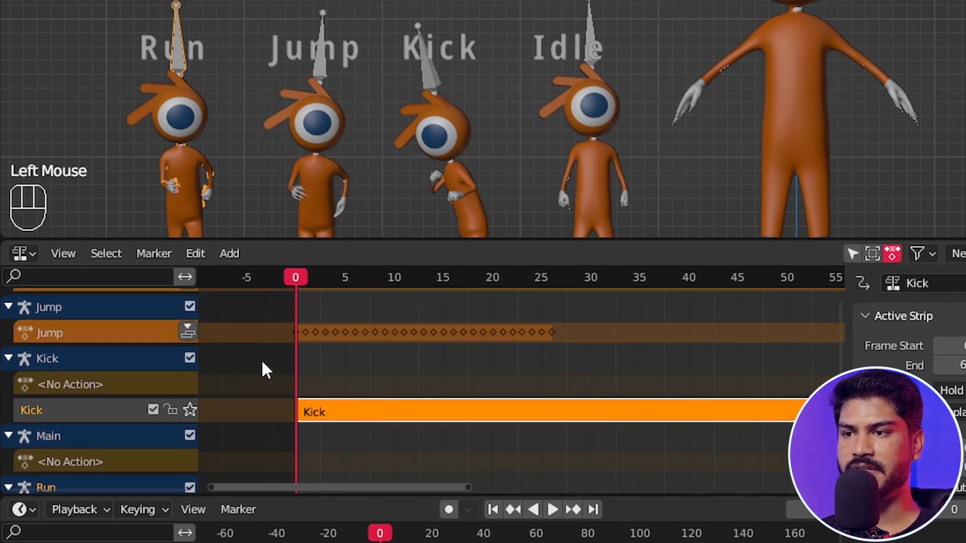
middle_click_drag(264, 369, 211, 387)
left_click(188, 381)
middle_click_drag(272, 356, 218, 371)
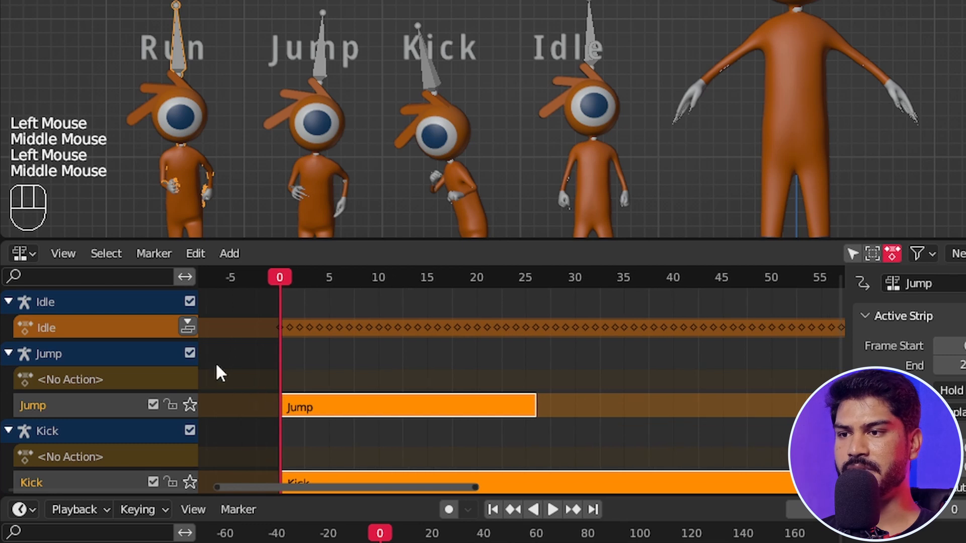
left_click(187, 327)
middle_click_drag(290, 365, 281, 452)
scroll(357, 96, "down", 2)
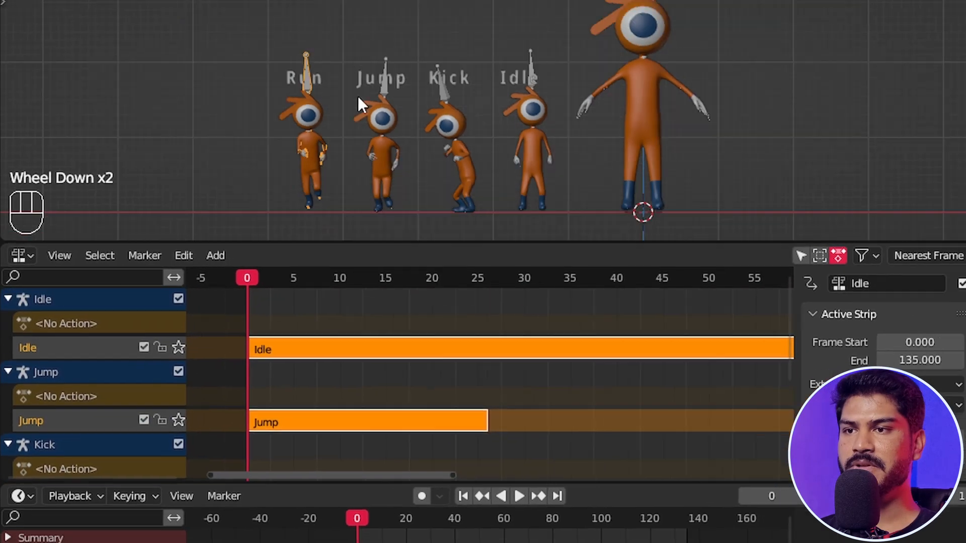
Step: Delete the four small source characters and their Run, Jump, Kick and Idle labels from the scene
scroll(424, 149, "up", 1)
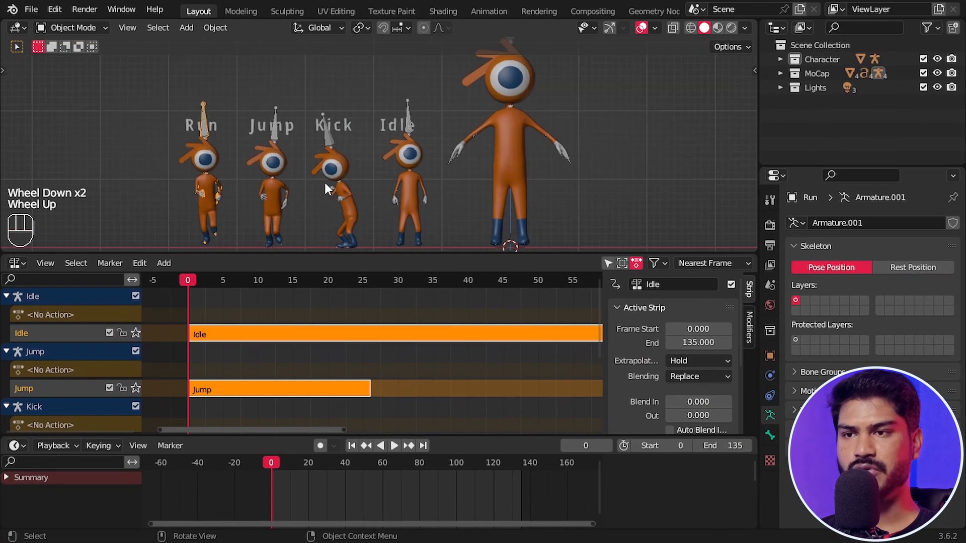
middle_click_drag(426, 151, 369, 152, "shift")
left_click_drag(125, 75, 402, 253)
key("x")
left_click(354, 222)
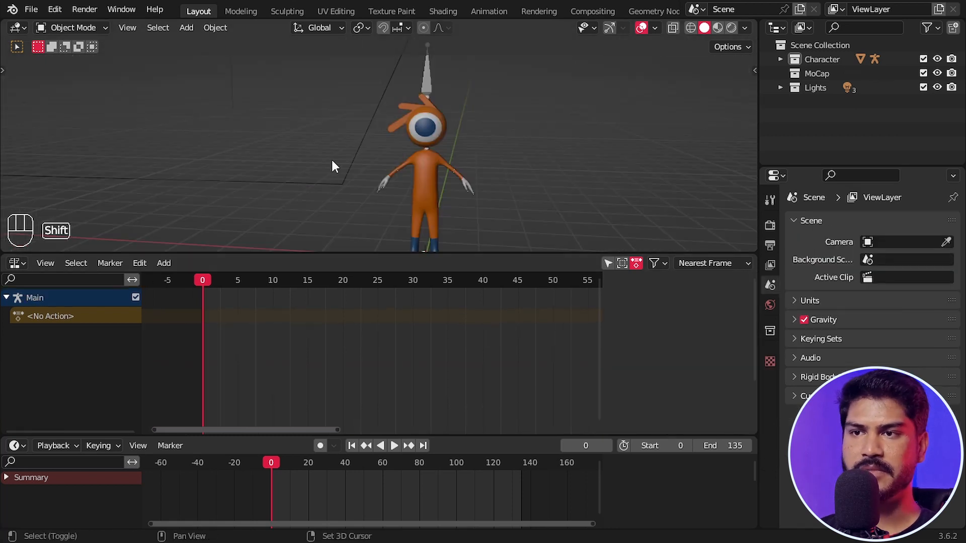
Step: Add a new NLA track to the Main armature
middle_click_drag(331, 158, 288, 176, "shift")
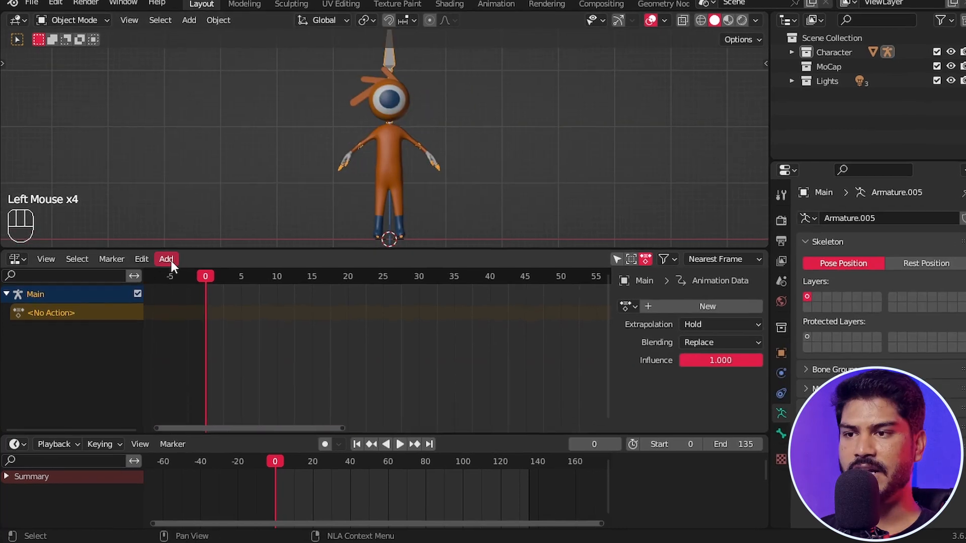
left_click(165, 262)
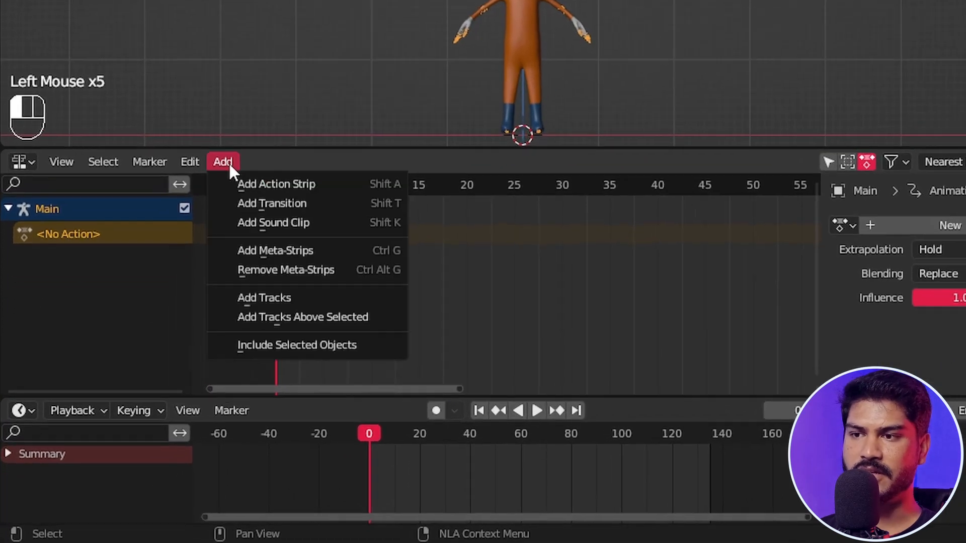
left_click(270, 292)
left_click(19, 255)
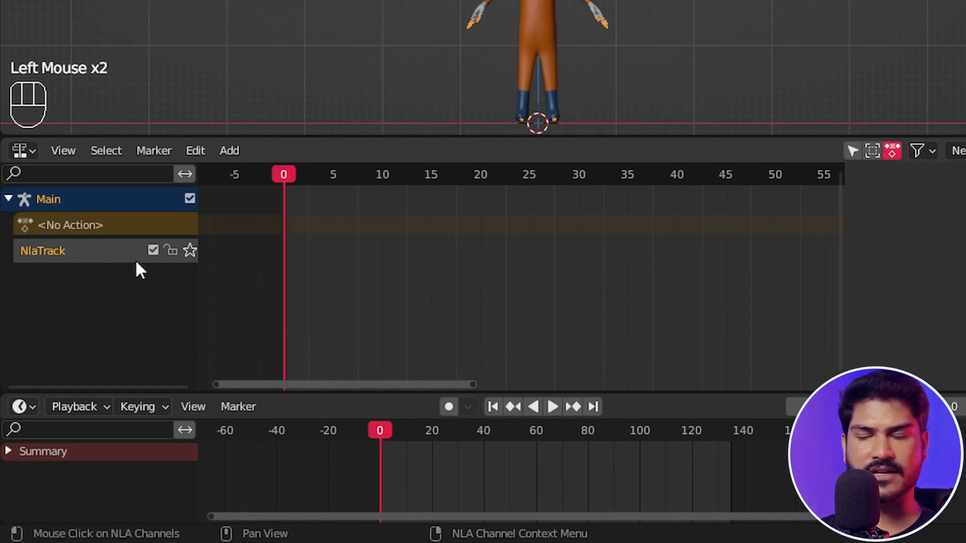
Step: Add the Run action as a strip starting at frame 0 on the Main armature's track
left_click(236, 150)
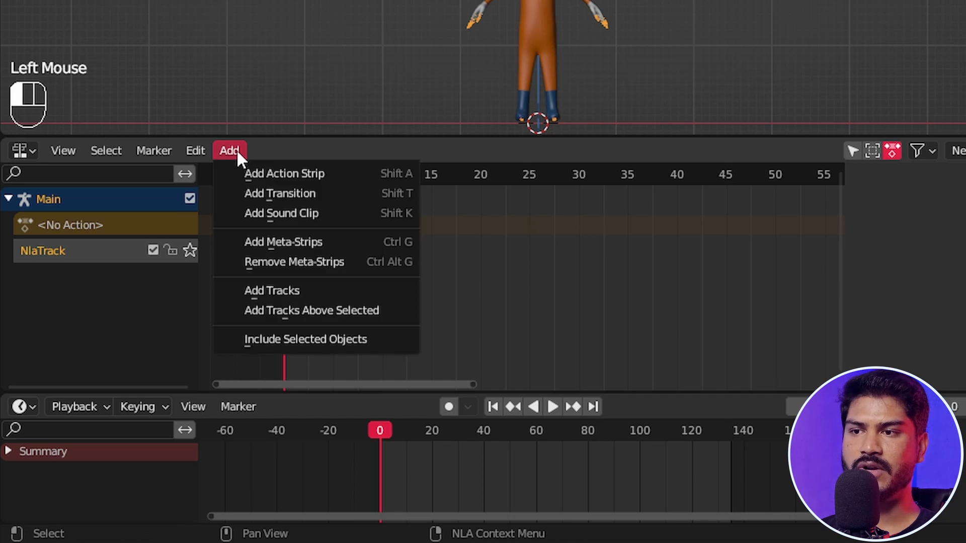
left_click(318, 174)
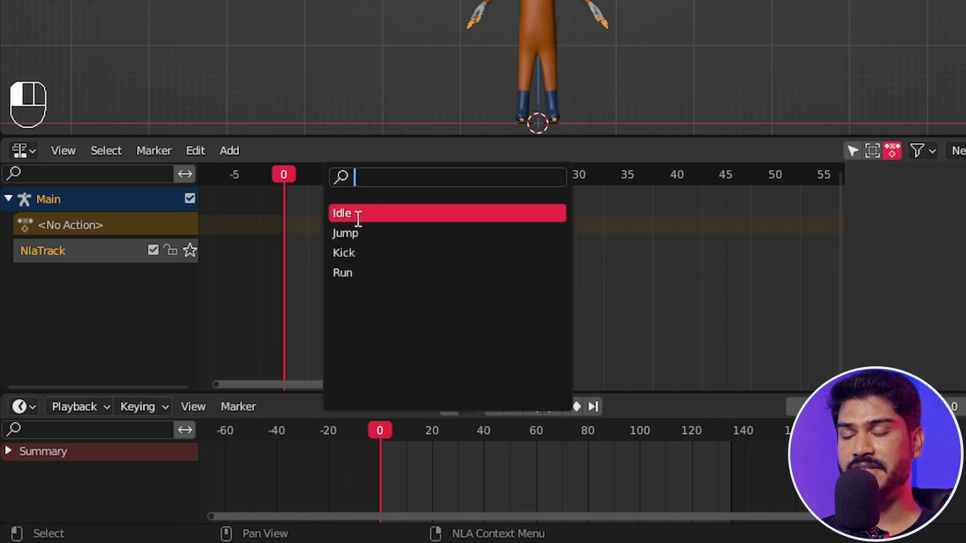
left_click(342, 273)
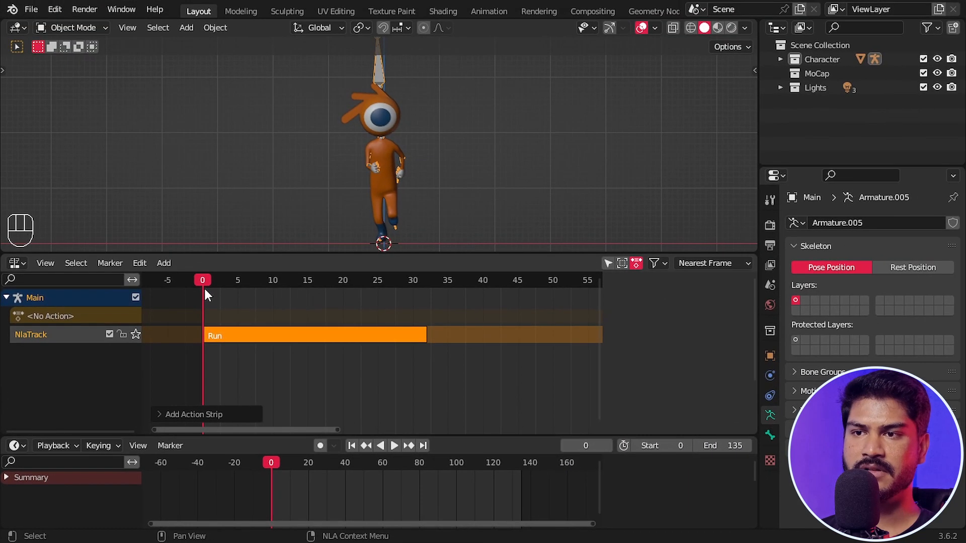
Step: Set the playhead to frame 5 and add the Jump action there as a second strip
mouse_move(222, 271)
left_mouse_down()
mouse_move(407, 275)
mouse_move(374, 288)
mouse_move(221, 281)
left_mouse_up()
key("space")
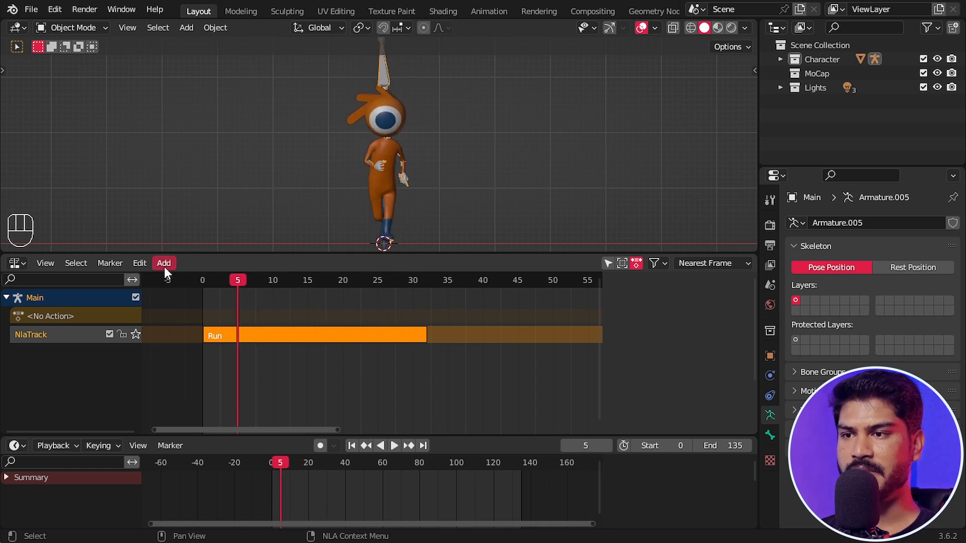
left_click(164, 263)
left_click(207, 280)
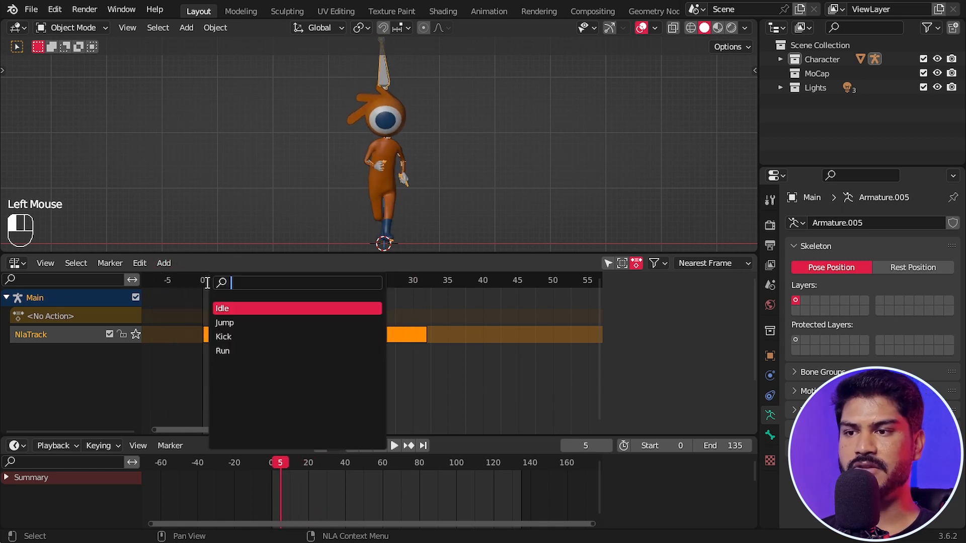
key("ctrl+z")
double_click(240, 323)
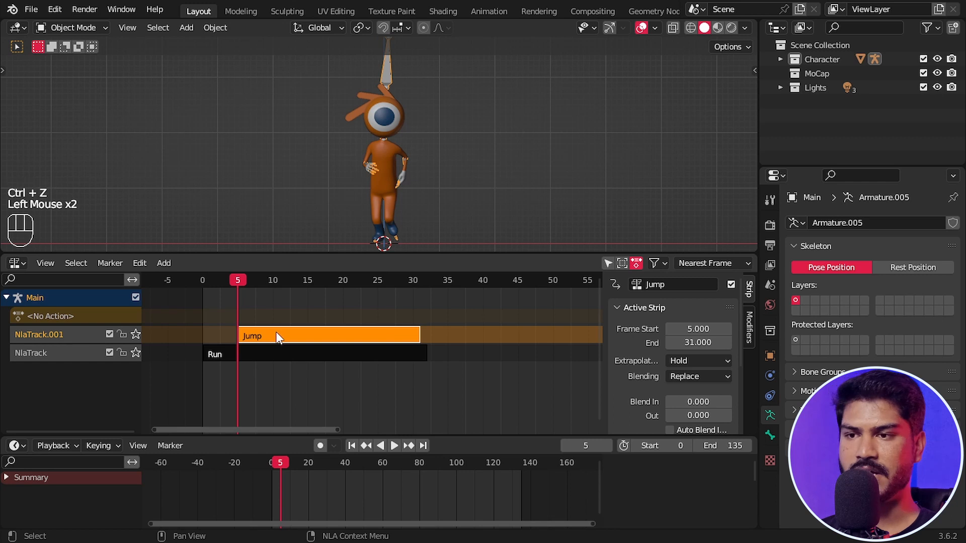
Step: Move the Jump strip to start at frame 13 and scrub through the frames before it
left_click_drag(275, 336, 332, 335)
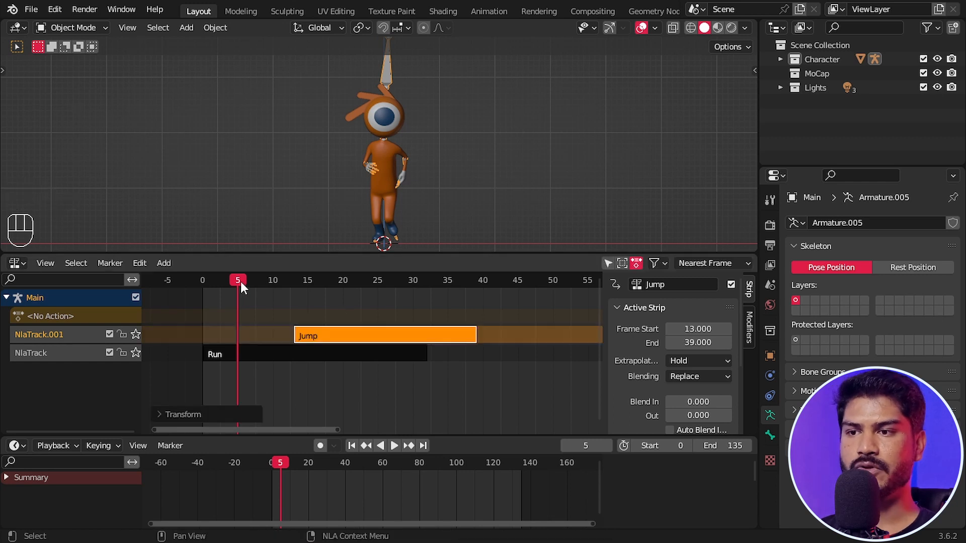
left_click_drag(241, 282, 259, 298)
key("Escape")
Step: Widen the strip properties area and set the Run strip's extrapolation to Nothing
left_click(251, 357)
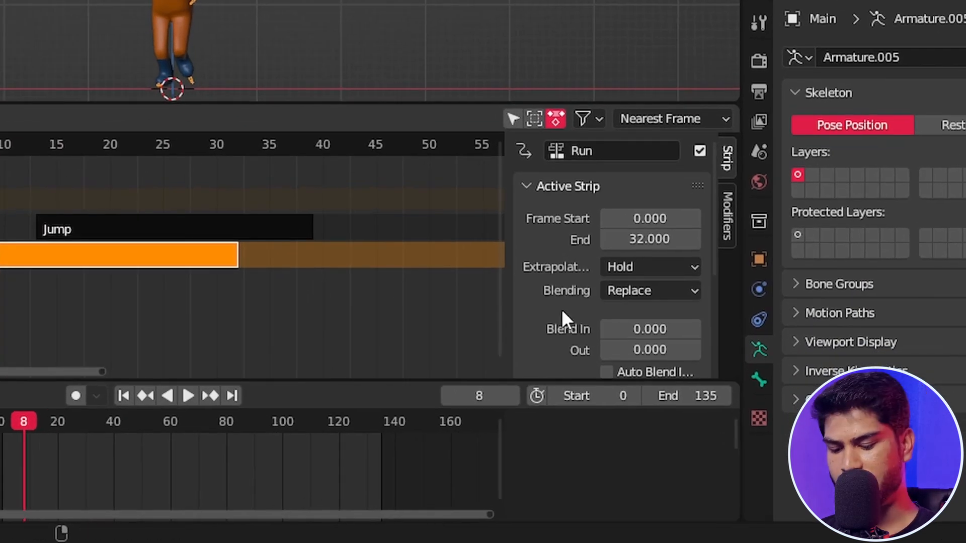
key("n")
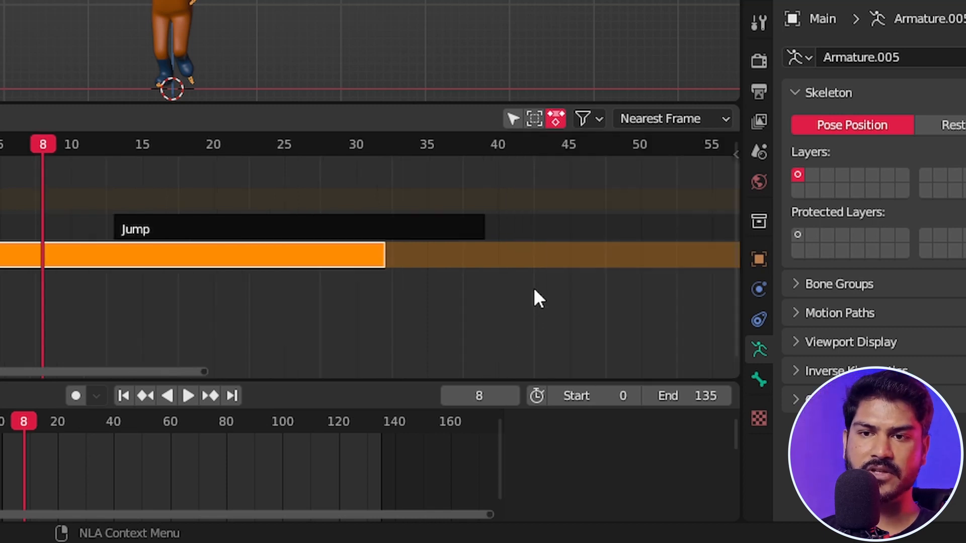
key("n")
left_click_drag(502, 294, 437, 295)
left_click(624, 267)
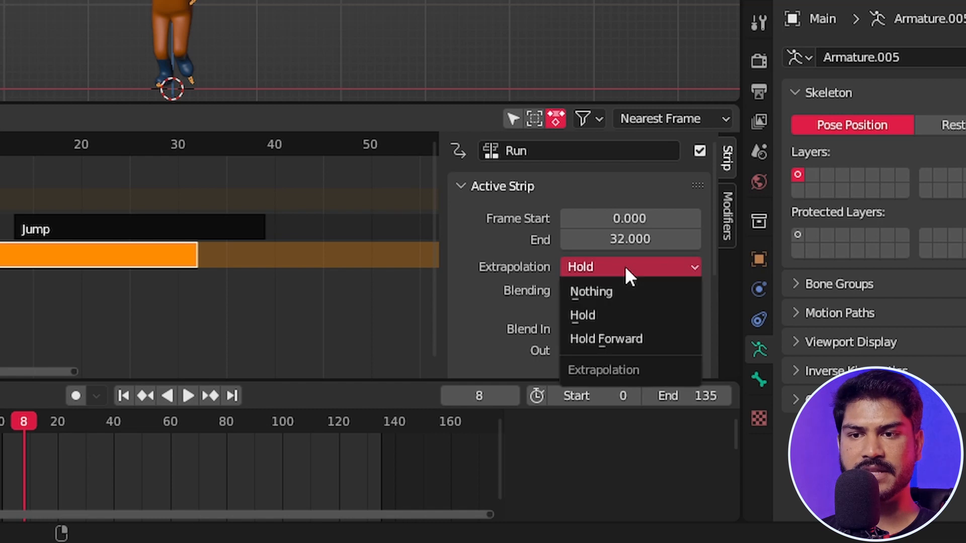
left_click(607, 288)
Step: Set the Jump strip's extrapolation to Nothing
left_click(70, 230)
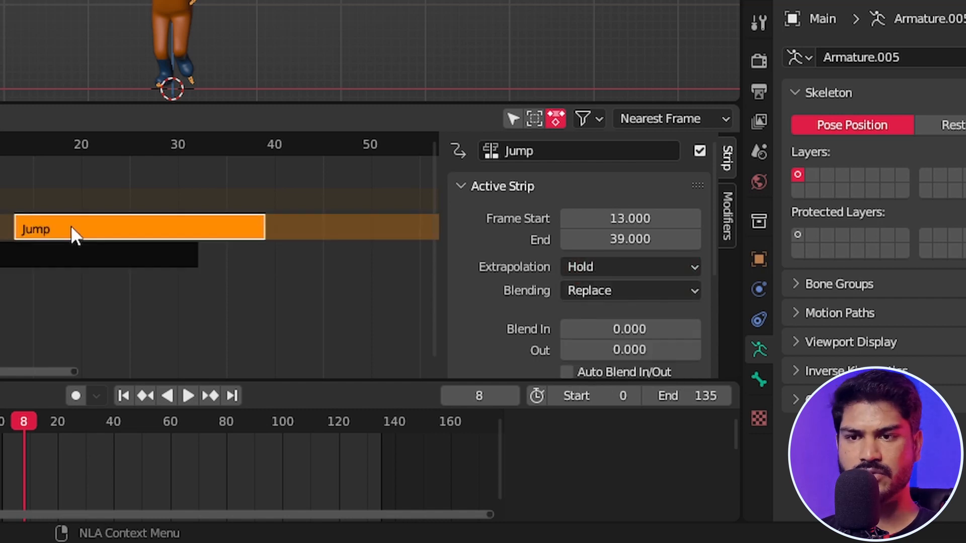
left_click(624, 267)
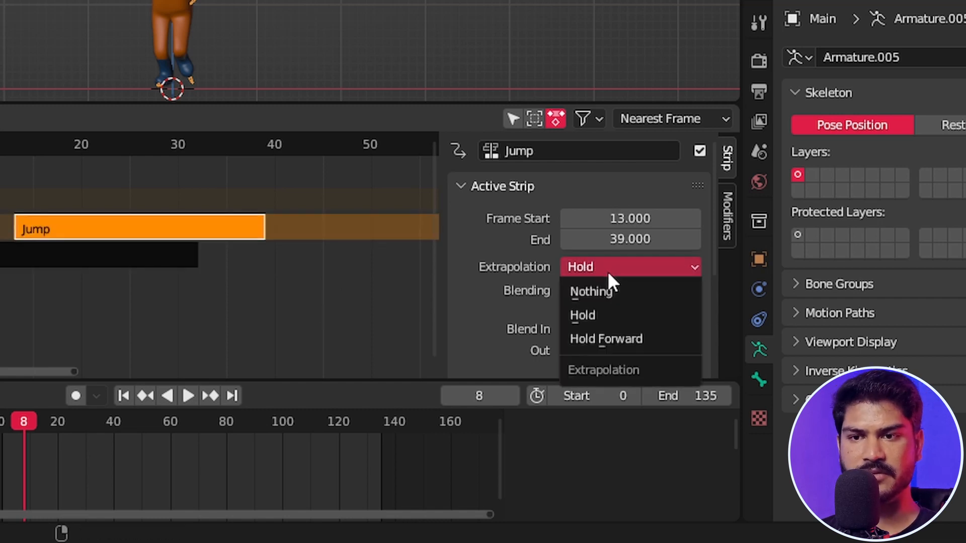
left_click(587, 297)
left_click(170, 328)
Step: Play and scrub the animation around frame 13 to examine the change from Run to Jump
left_click(128, 241)
key("space")
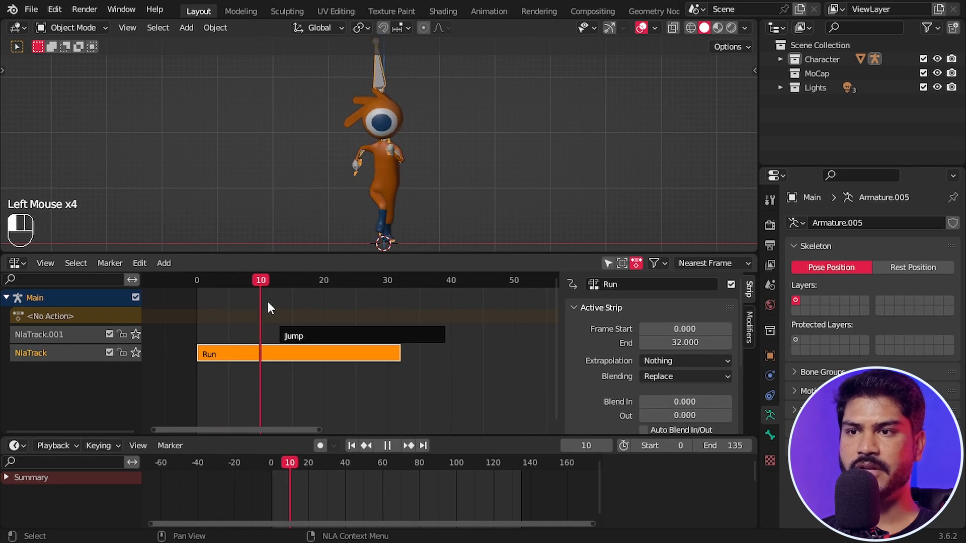
left_click(267, 304)
scroll(267, 308, "up", 2)
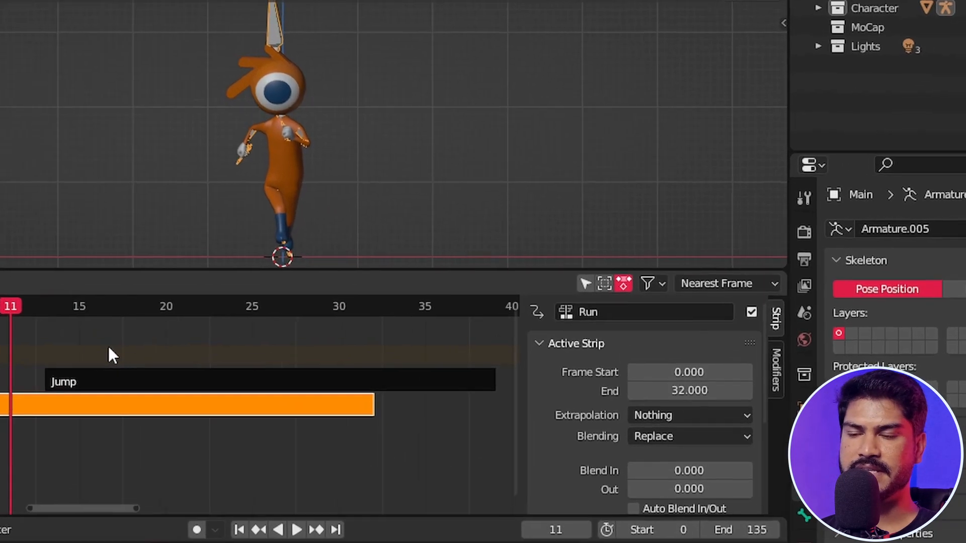
middle_click_drag(108, 345, 194, 348)
left_click(192, 381)
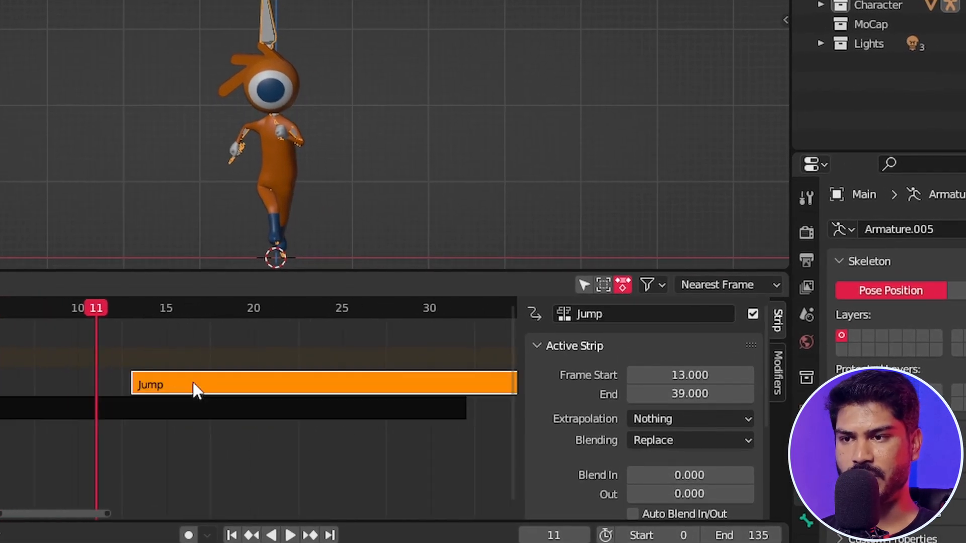
key("space")
mouse_move(123, 321)
left_mouse_down()
mouse_move(111, 321)
mouse_move(125, 320)
left_mouse_up()
key("space")
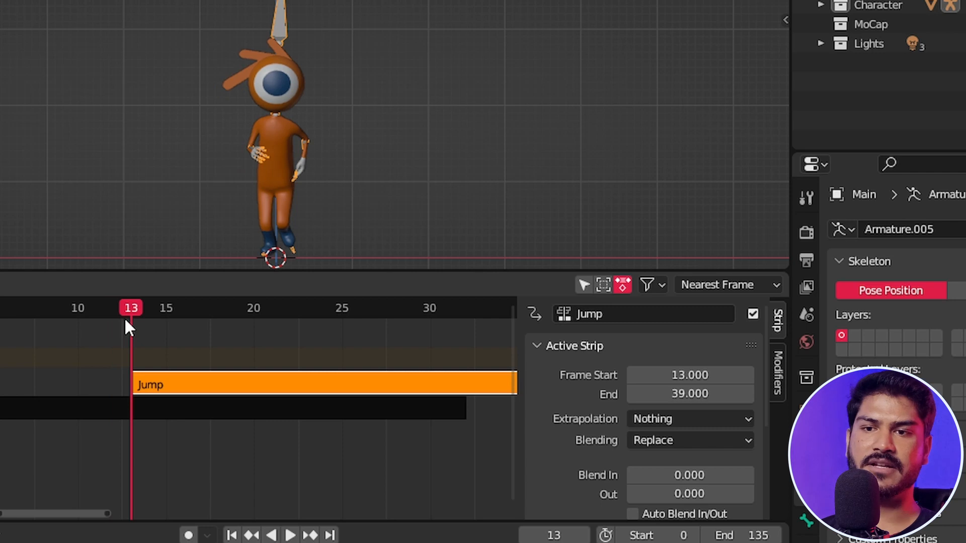
Step: Turn on Auto Blend In/Out for the Jump strip
scroll(578, 428, "down", 6)
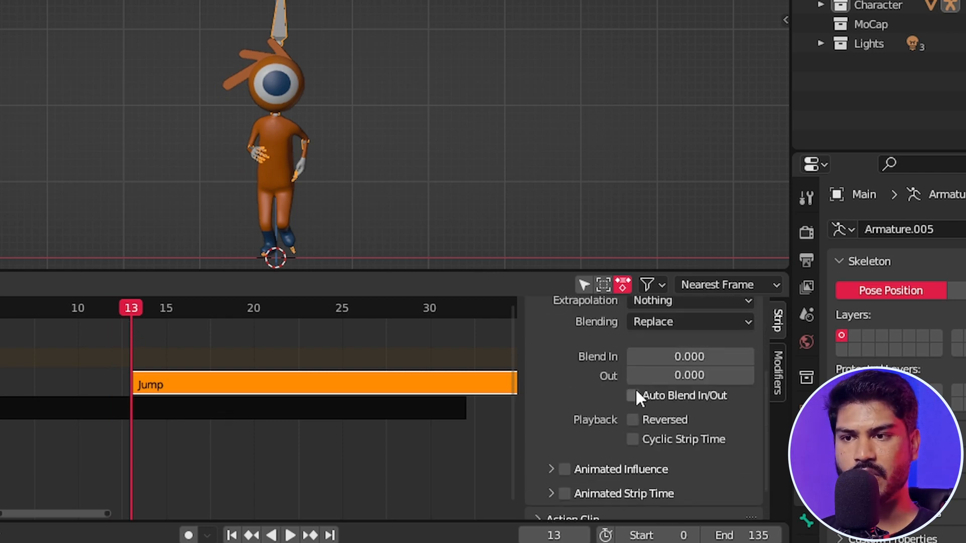
left_click(643, 396)
scroll(352, 428, "down", 1)
middle_click_drag(308, 451, 204, 468)
left_click(633, 396)
left_click_drag(690, 356, 617, 369)
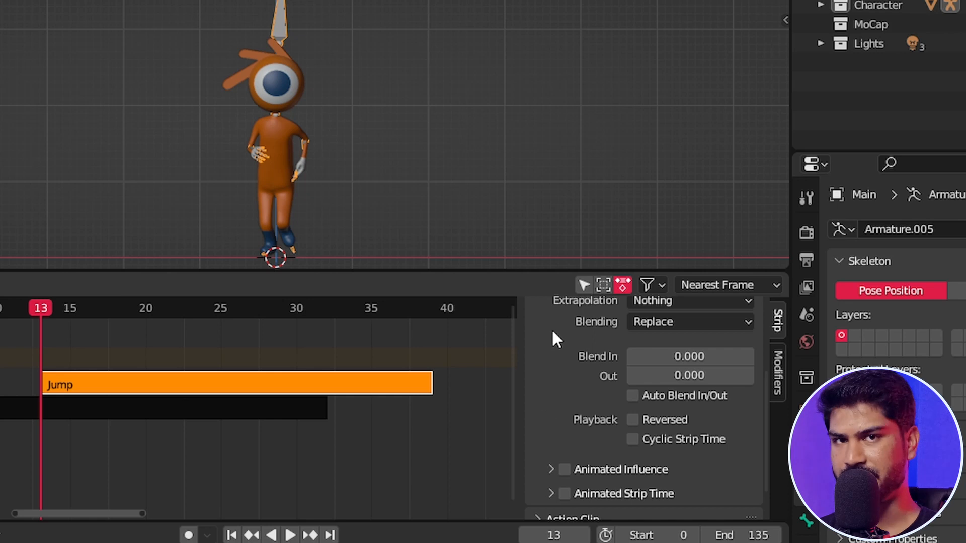
left_click(633, 395)
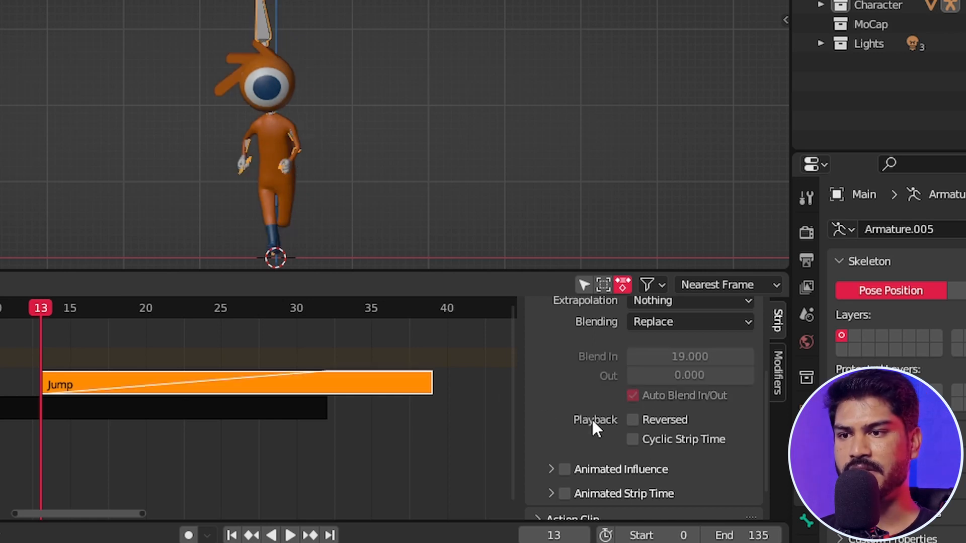
Step: Move the Jump strip to start at about frame 27, overlapping the end of Run, and preview the blend
left_click(174, 348)
left_click(121, 381)
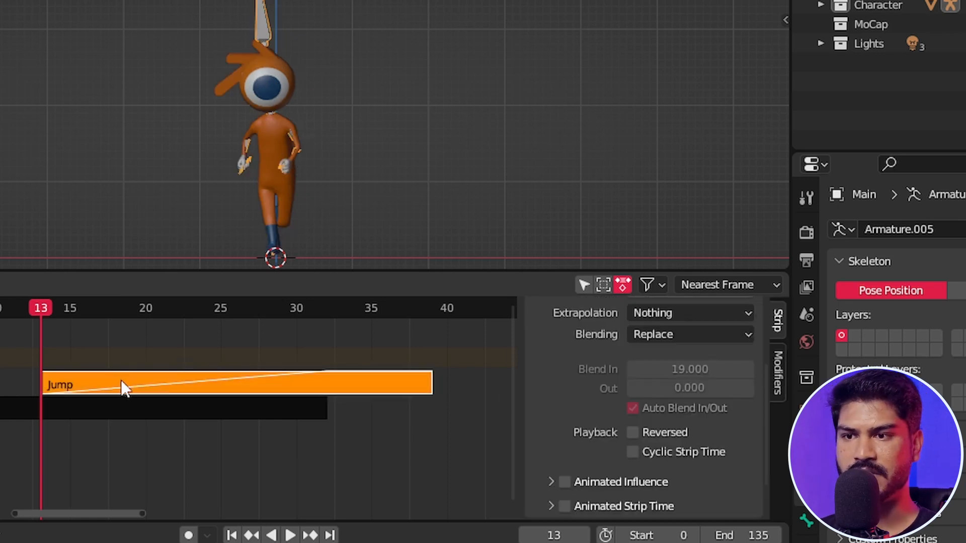
left_click_drag(121, 379, 337, 374)
key("space")
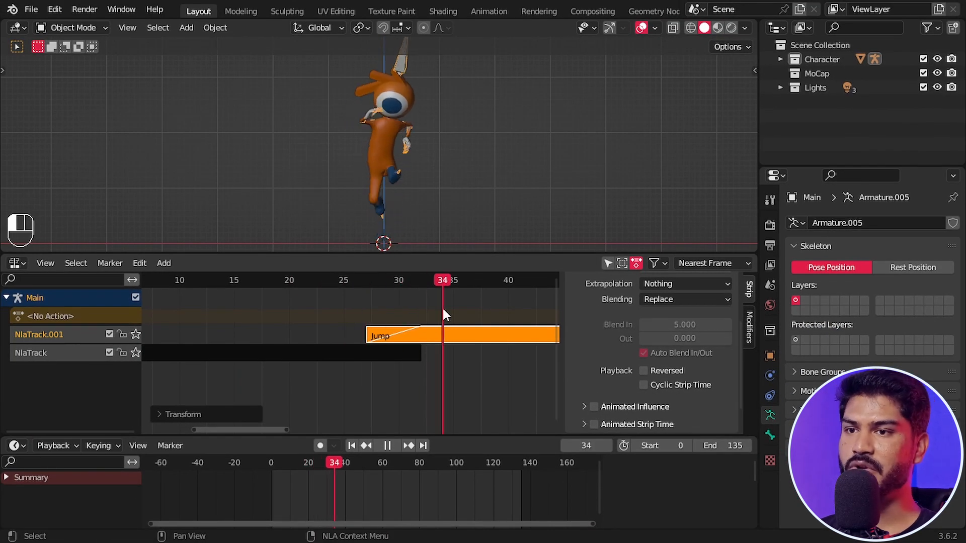
left_click_drag(442, 309, 390, 312)
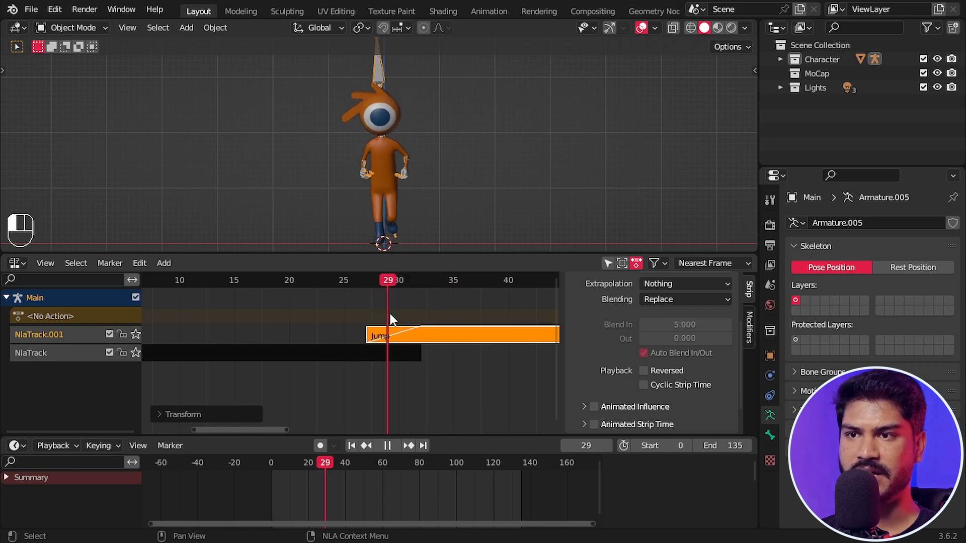
Step: Add the Kick action as a strip on the lower NLA track at frame 51, near the end of the Jump strip
key("Escape")
scroll(477, 310, "down", 3)
middle_click_drag(477, 311, 321, 310)
scroll(382, 300, "up", 1)
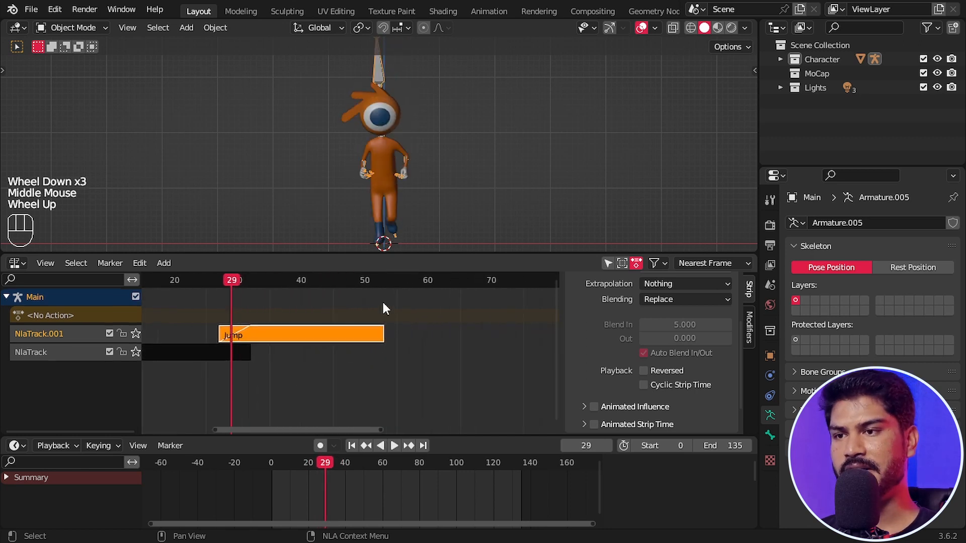
scroll(382, 300, "up", 1)
middle_click_drag(382, 300, 330, 312)
left_click(341, 279)
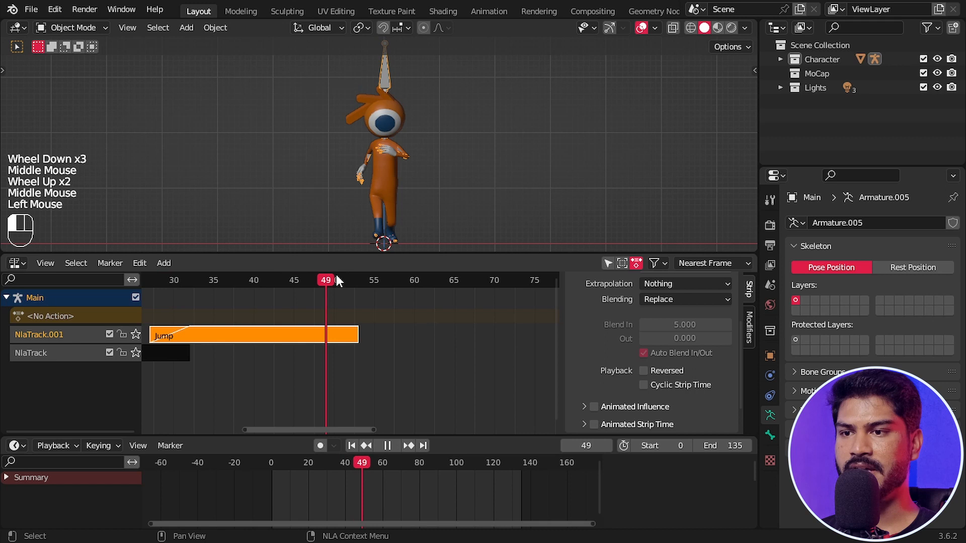
left_click(51, 358)
left_click(165, 263)
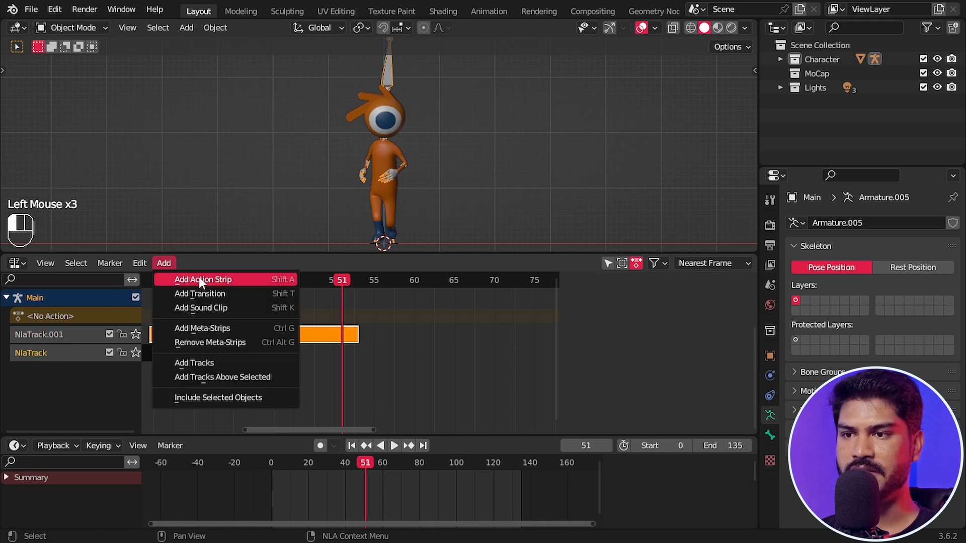
left_click(204, 281)
left_click(221, 334)
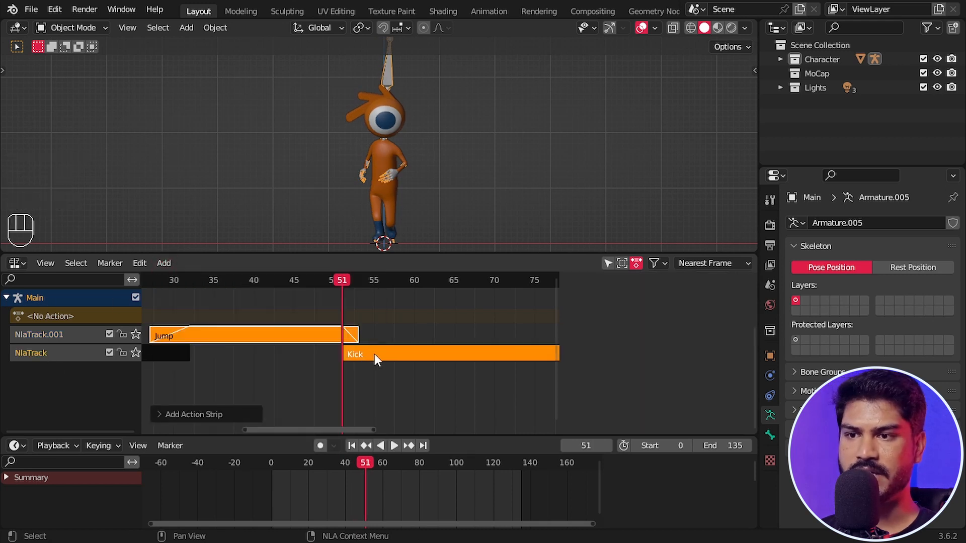
Step: Move the Kick strip to start at about frame 50, overlapping the end of Jump, and select the Jump strip
left_click(374, 355)
left_click_drag(381, 355, 373, 355)
scroll(343, 351, "up", 3)
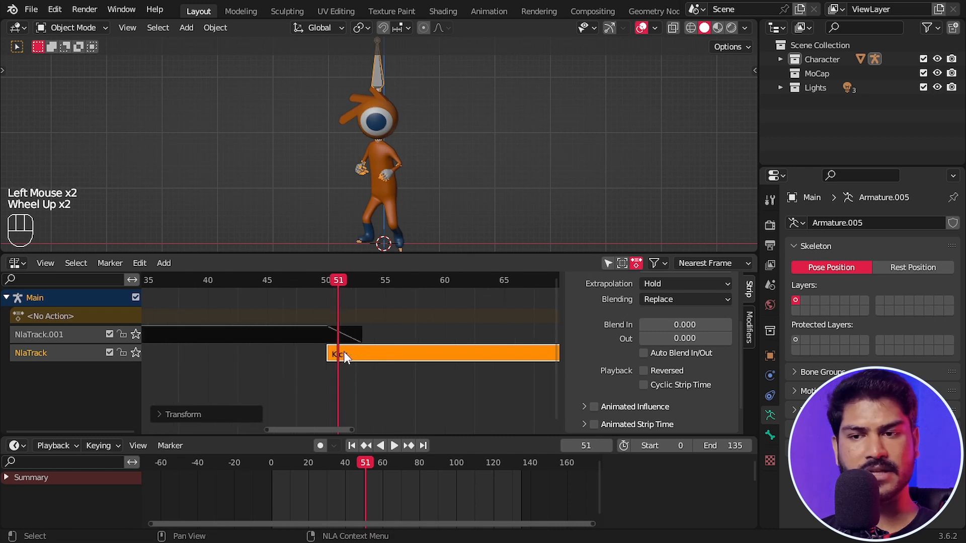
left_click(274, 340)
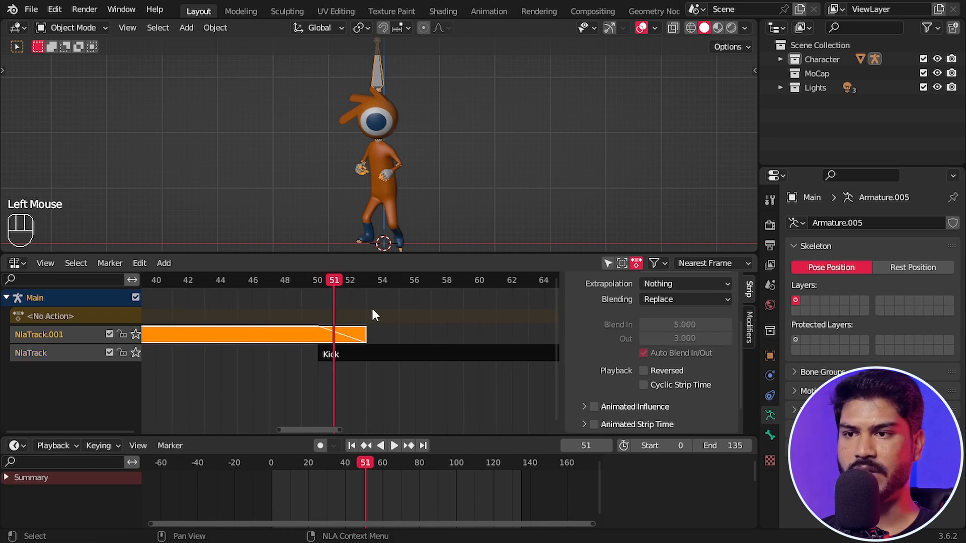
Step: Scrub the change from Jump to Kick, shift the Kick strip a few frames earlier and play the animation
scroll(207, 278, "down", 4)
left_click_drag(206, 279, 259, 309)
scroll(237, 361, "up", 2)
middle_click_drag(279, 390, 298, 394)
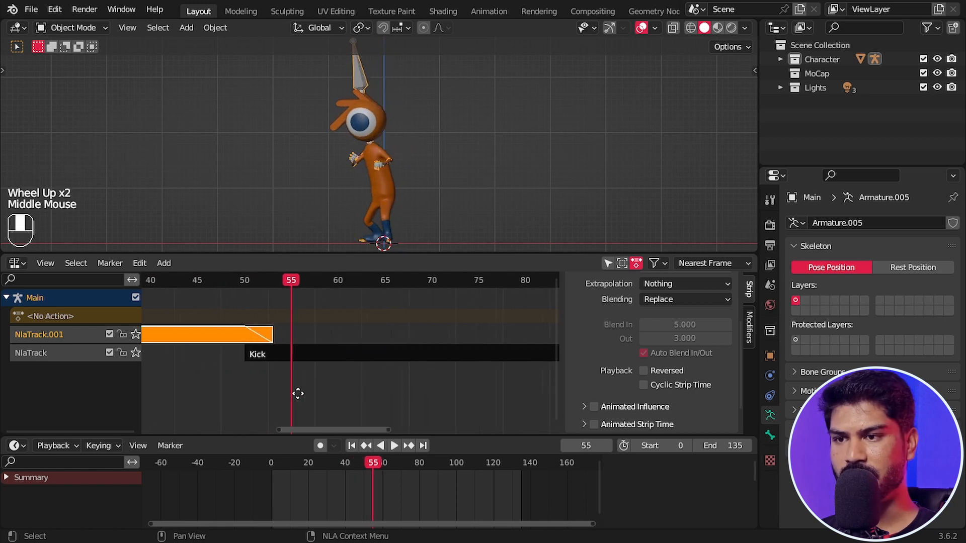
left_click_drag(308, 354, 265, 354)
left_click(396, 447)
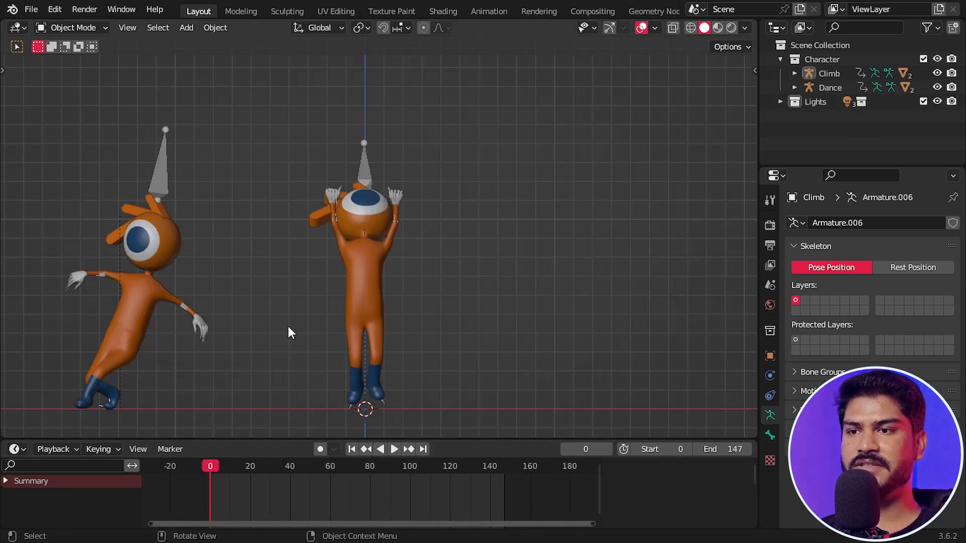
Step: Scrub the timeline to examine the motions of the Climb and Dance characters
mouse_move(287, 326)
middle_mouse_down("ctrl")
mouse_move(293, 316)
mouse_move(279, 336)
middle_mouse_up("ctrl")
left_click_drag(214, 467, 410, 472)
middle_click_drag(373, 203, 341, 253)
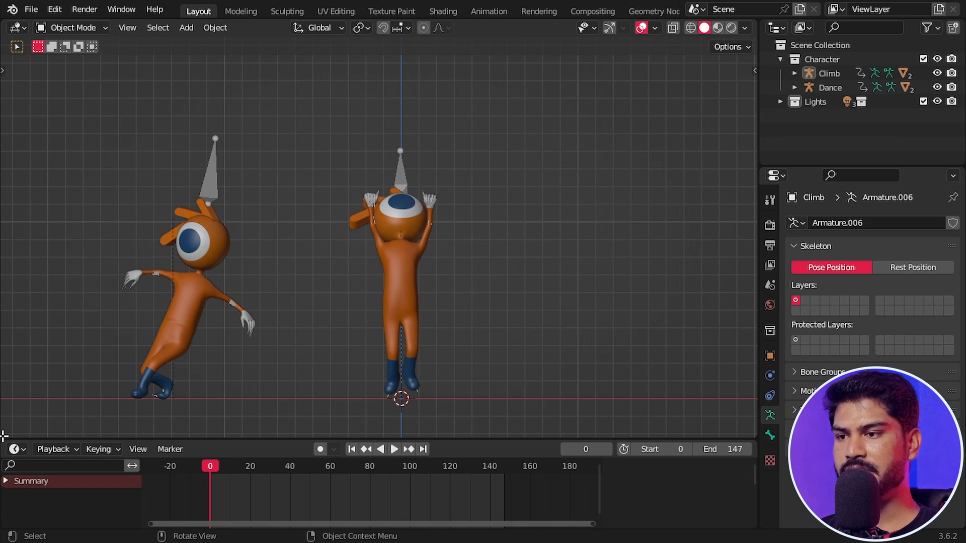
Step: Split the 3D viewport into two stacked areas and open the lower area's editor type choices
left_click_drag(4, 435, 8, 275)
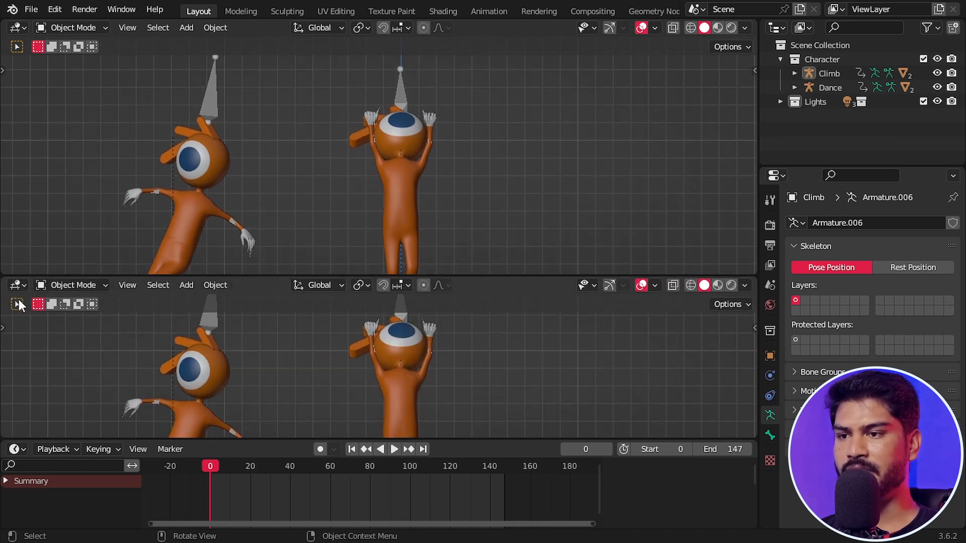
left_click(17, 286)
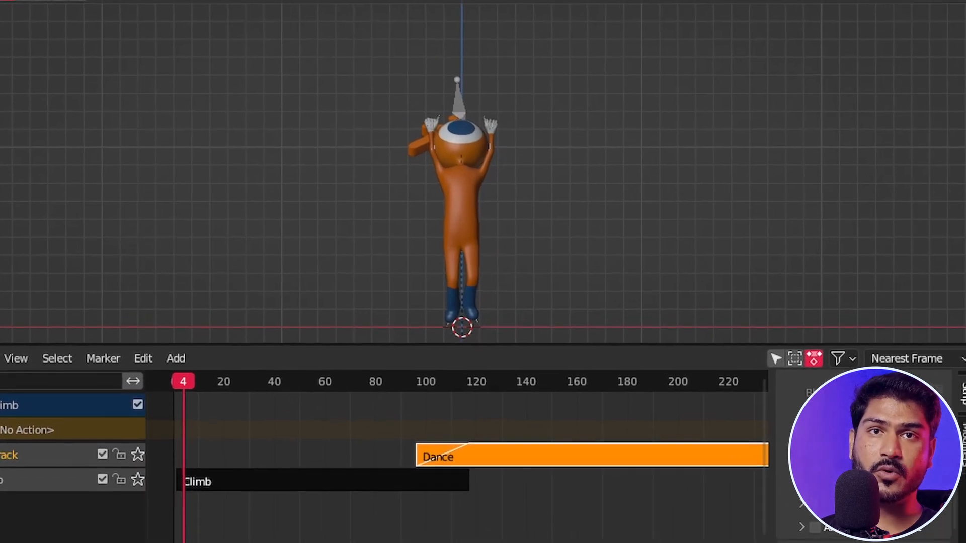
Step: Play and scrub the animation around frames 100 to 146 to examine the character's height between Climb and Dance
left_click(394, 475)
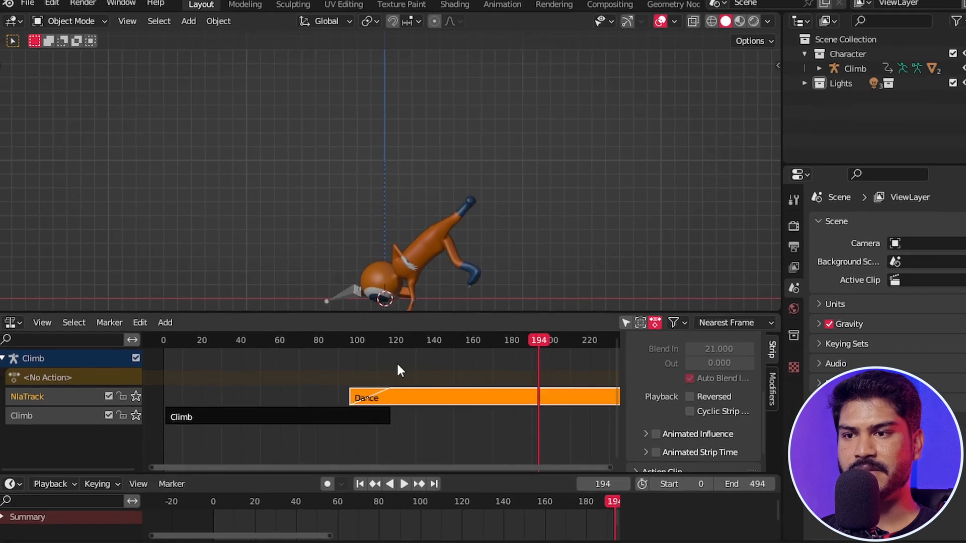
left_click(407, 386)
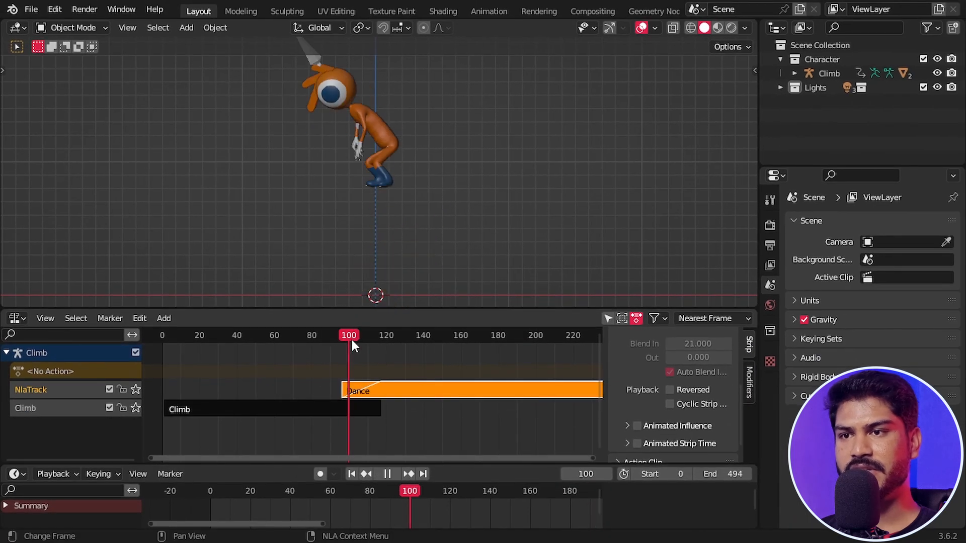
double_click(344, 343)
left_click_drag(336, 342, 425, 356)
middle_click_drag(463, 381, 430, 383)
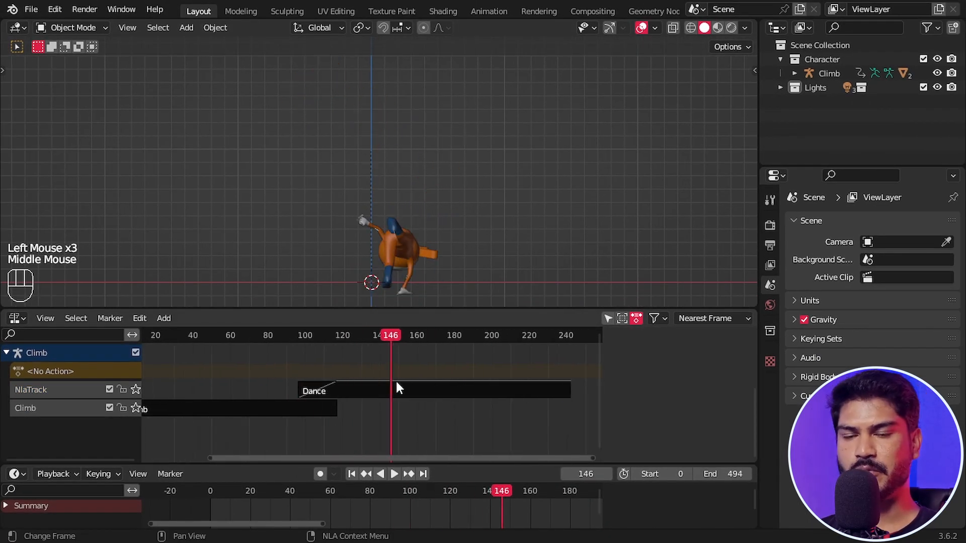
Step: Enter tweak mode on the Dance strip and change the NLA area to the Graph Editor
left_click(405, 391)
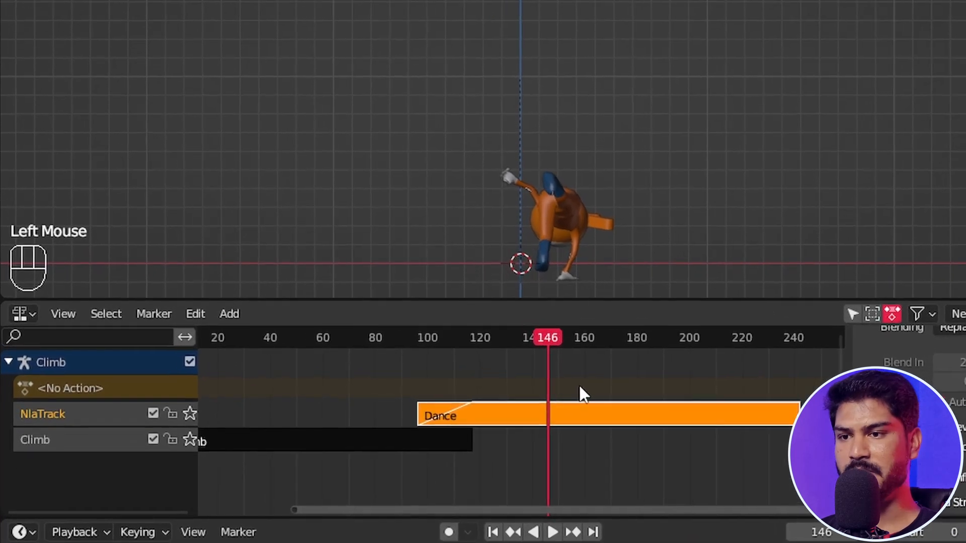
key("Tab")
left_click(27, 313)
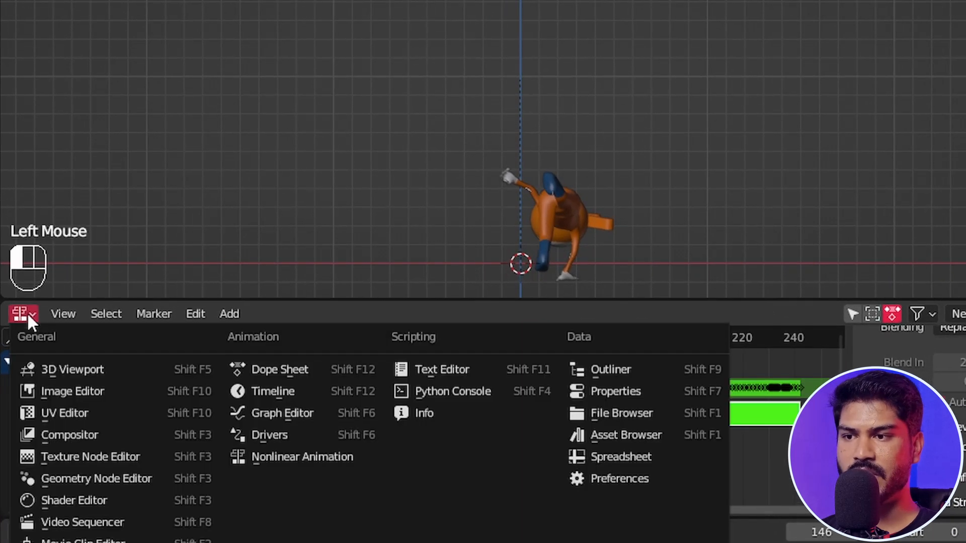
left_click(301, 413)
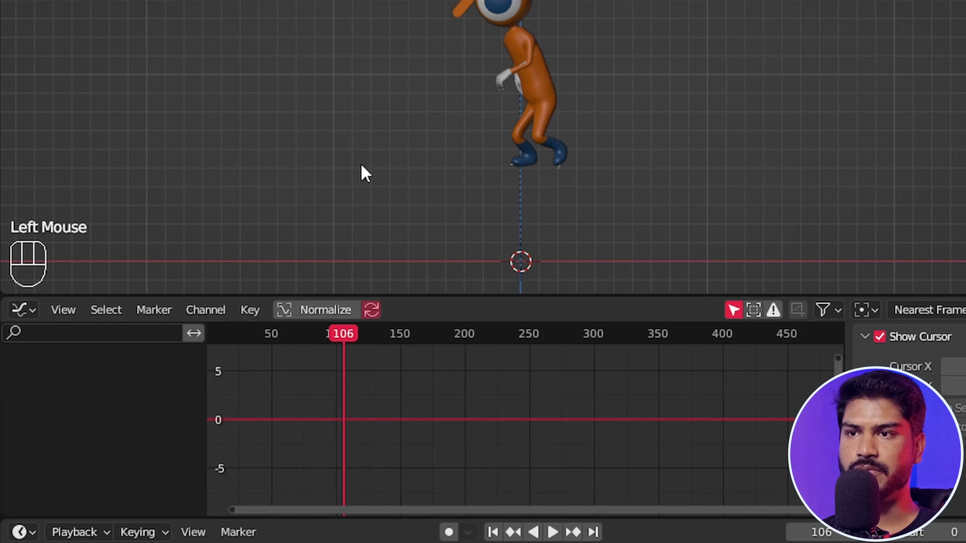
Step: Select the Climb armature, switch it to Pose Mode and select the hips bone
scroll(354, 73, "down", 2)
middle_click_drag(355, 70, 357, 144, "shift")
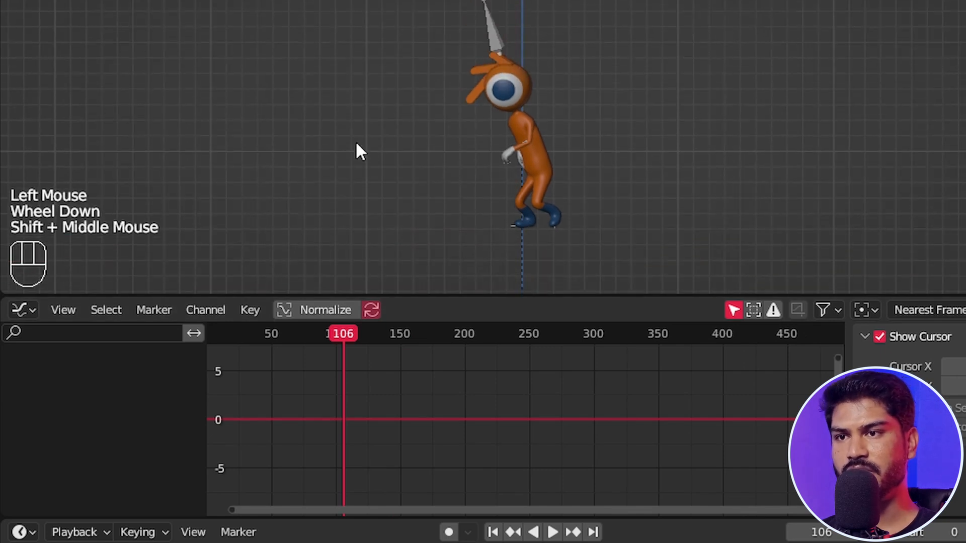
left_click(496, 36)
scroll(281, 445, "up", 3)
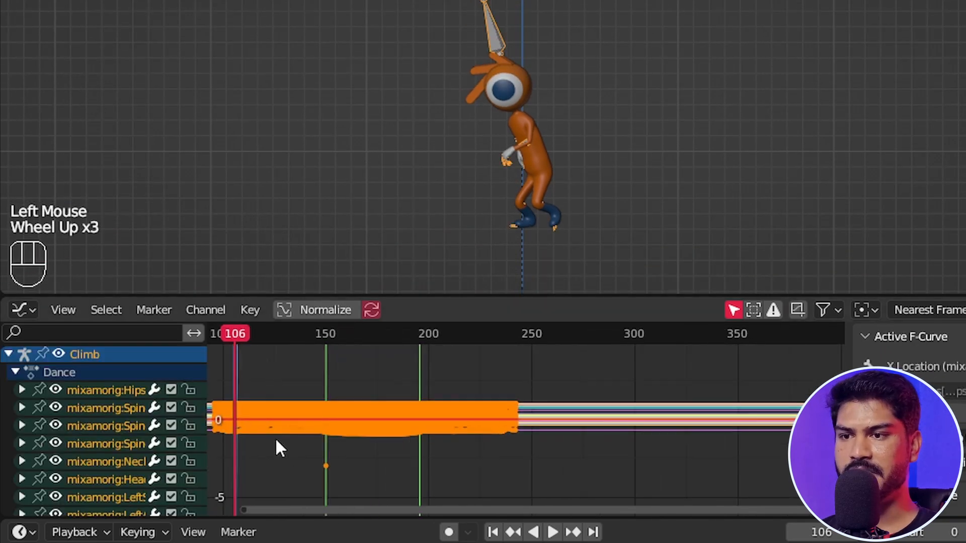
middle_click_drag(452, 440, 484, 439)
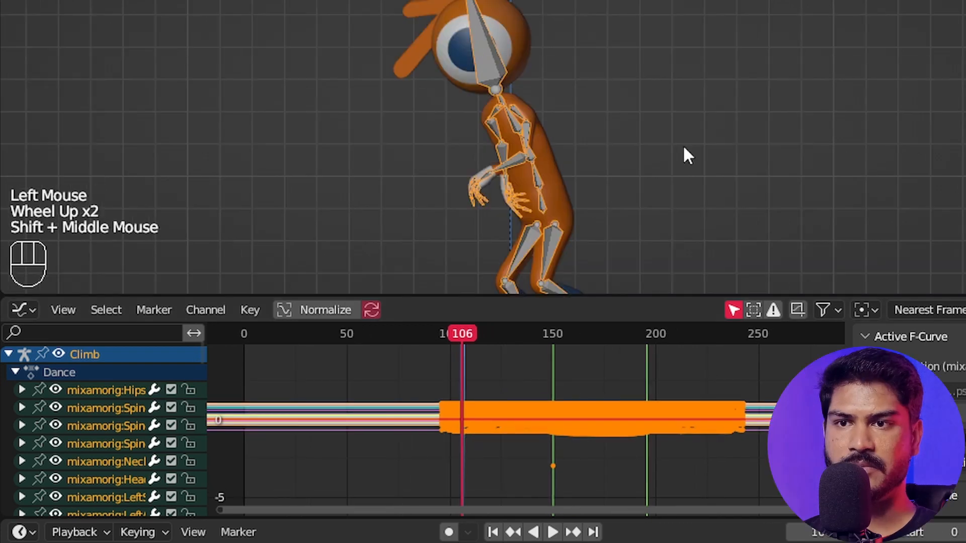
key("ctrl+Tab")
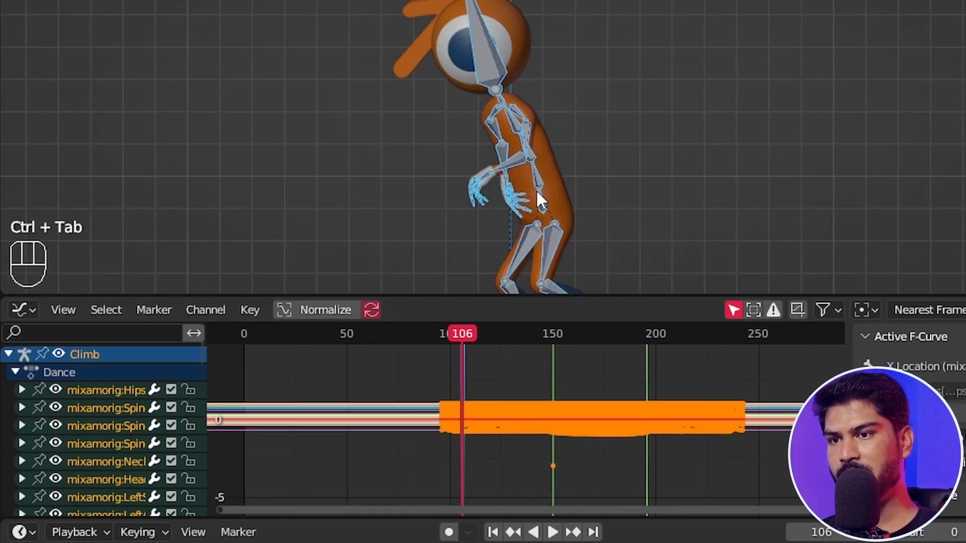
left_click(545, 200)
scroll(584, 154, "down", 3)
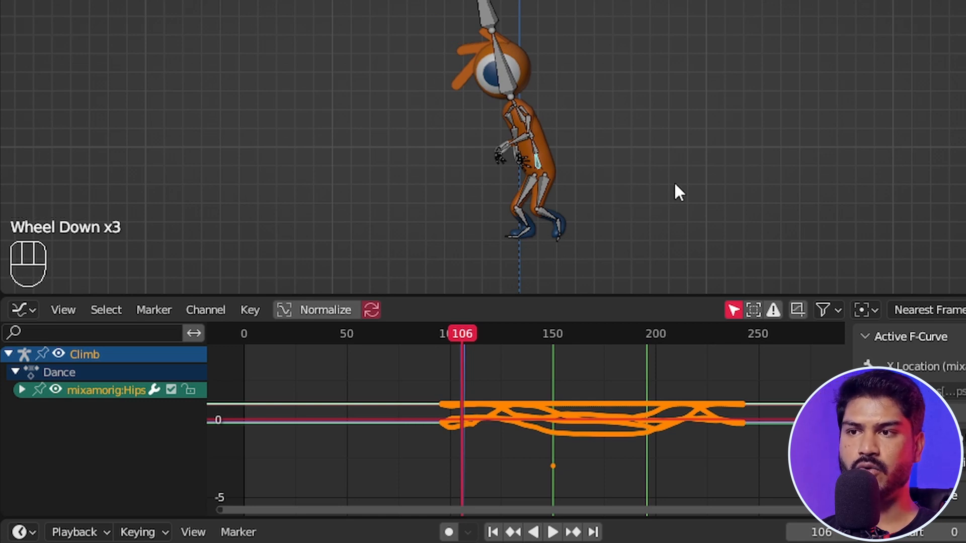
key("g")
right_click(648, 189)
key("g")
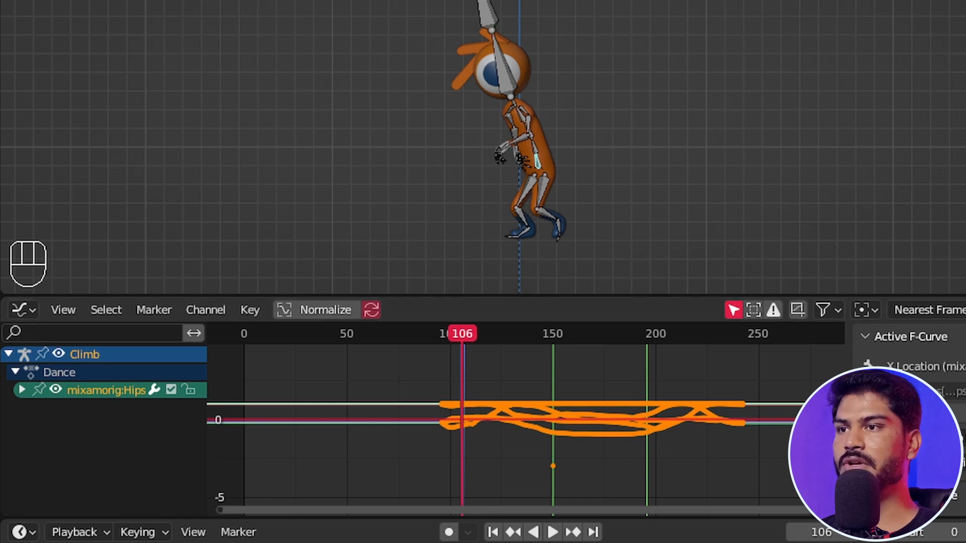
Step: Turn on Only Show Selected F-Curve Keyframes in the F-Curves section of the animation preferences
left_click(78, 8)
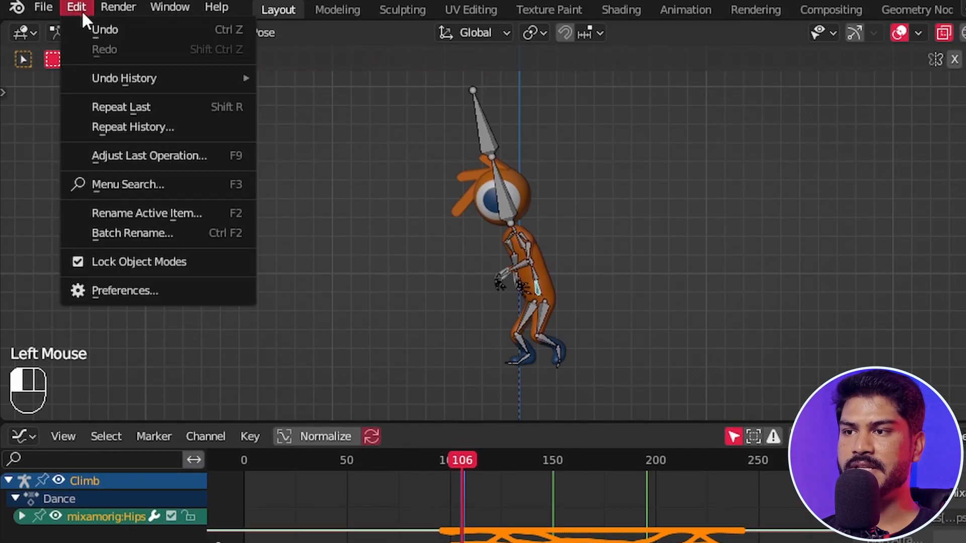
left_click(127, 293)
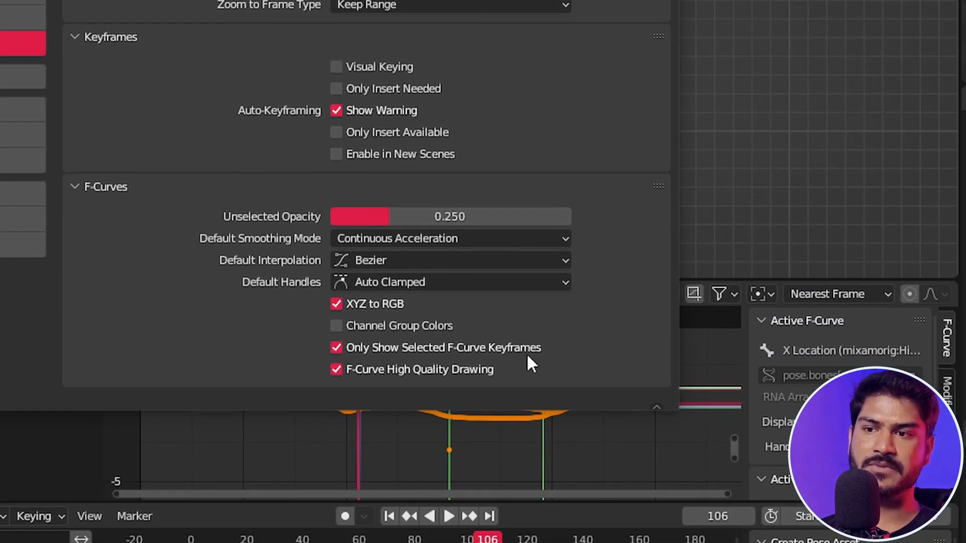
left_click(336, 347)
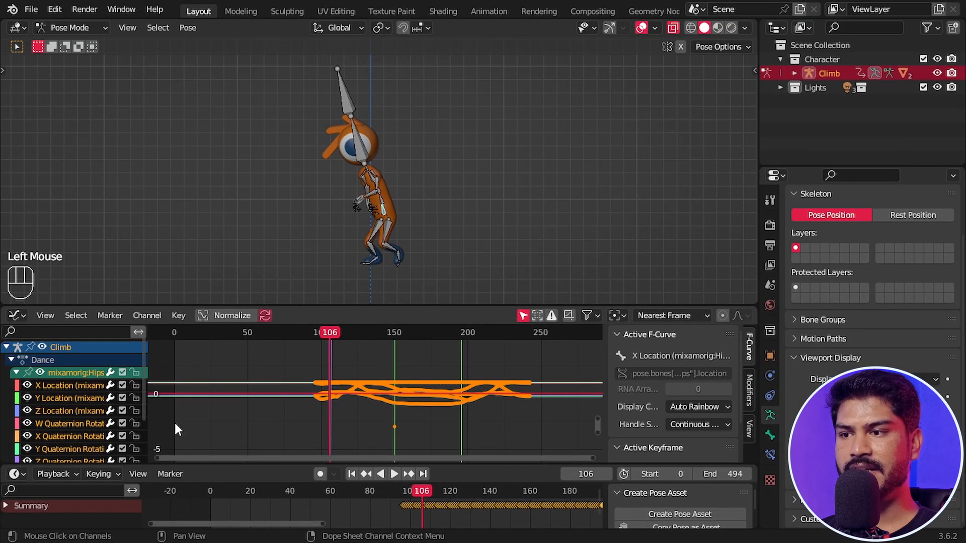
Step: Select the hips bone's Y Location curve with all its keyframes and try to lower it along the Y axis
left_click(74, 413)
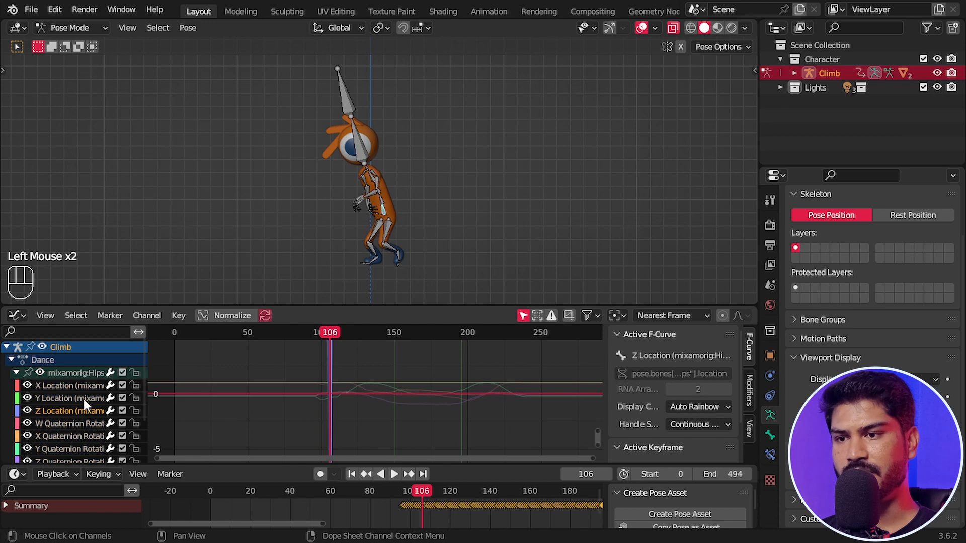
scroll(323, 414, "up", 3)
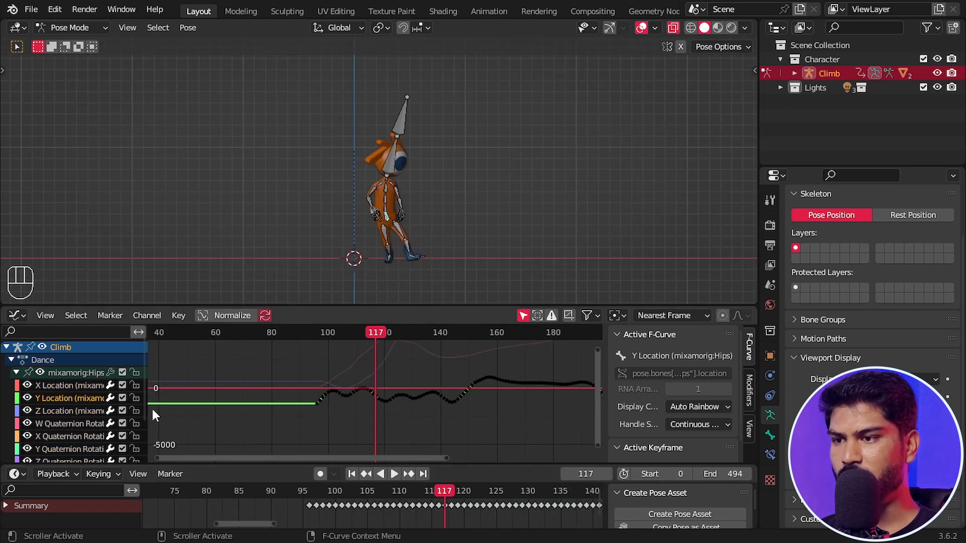
left_click(68, 411)
double_click(67, 400)
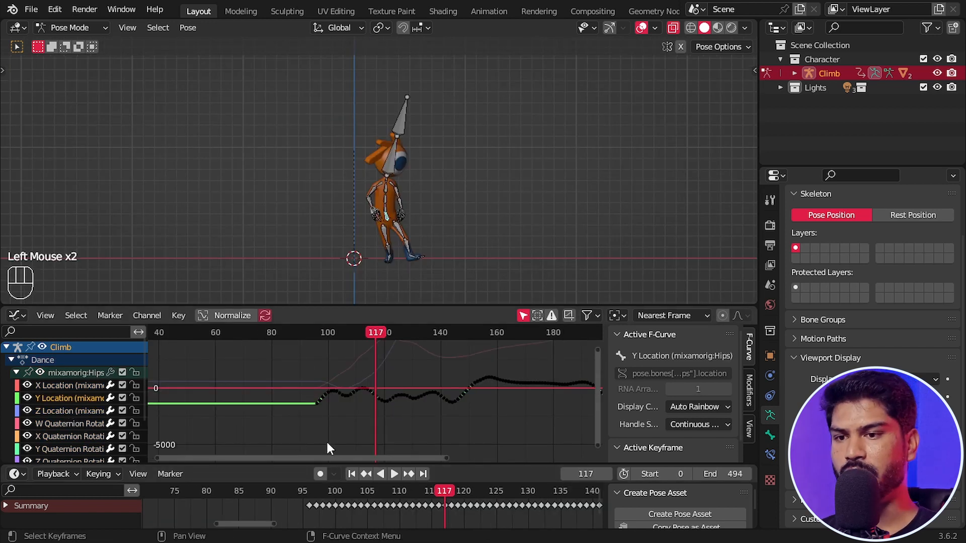
double_click(71, 402)
key("g")
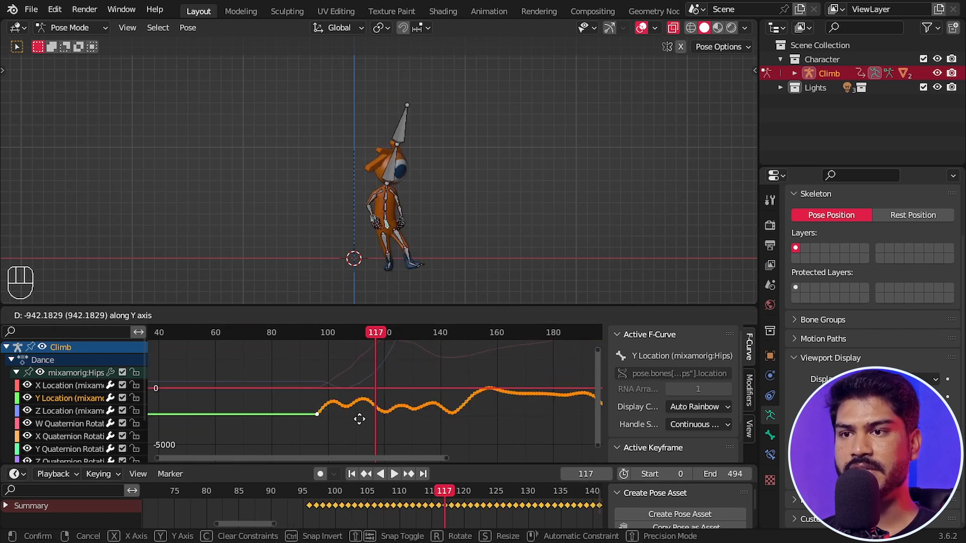
key("Escape")
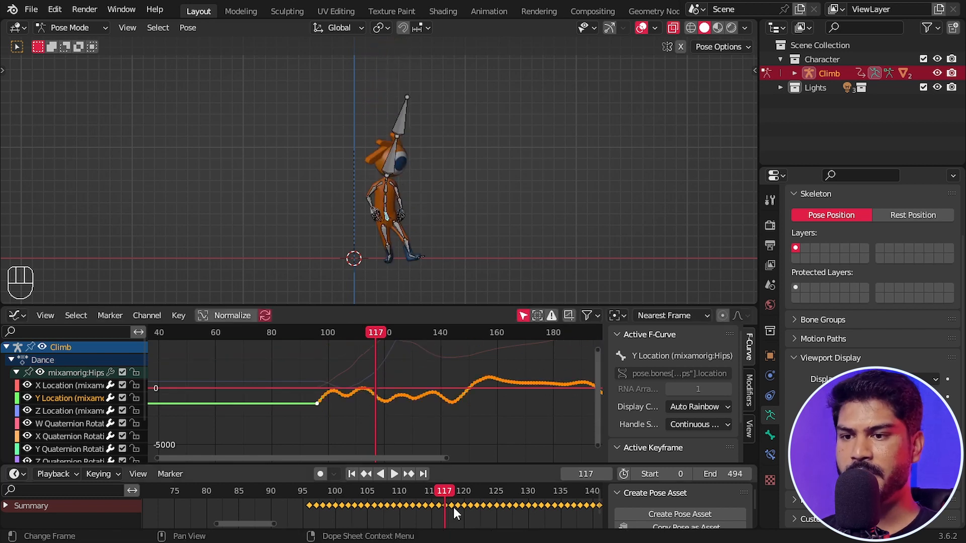
Step: Set the playhead to frame 118 and delete the hips bone's Dance keyframes from the strip's start up to that frame
scroll(449, 508, "up", 2)
middle_click_drag(449, 507, 383, 503)
left_click_drag(362, 491, 401, 506)
key("space")
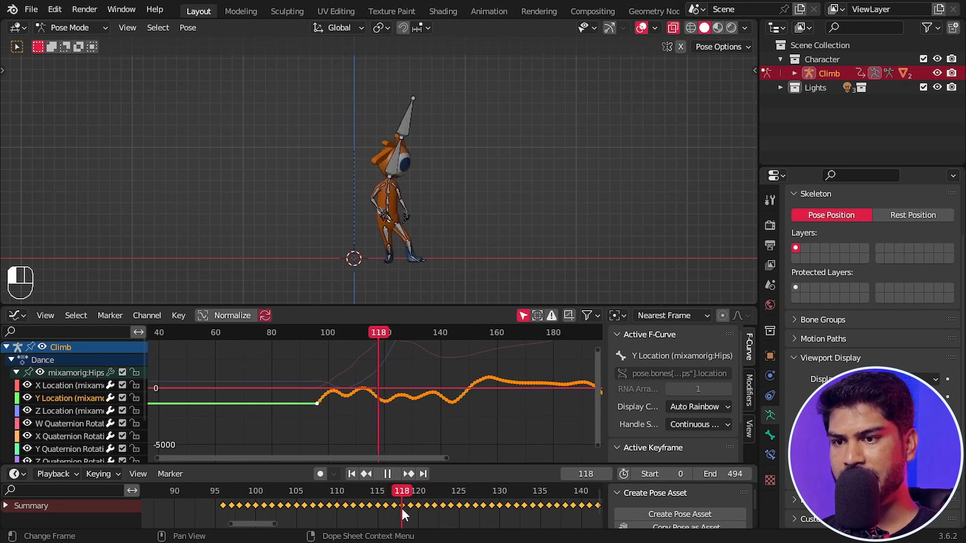
left_click(384, 516)
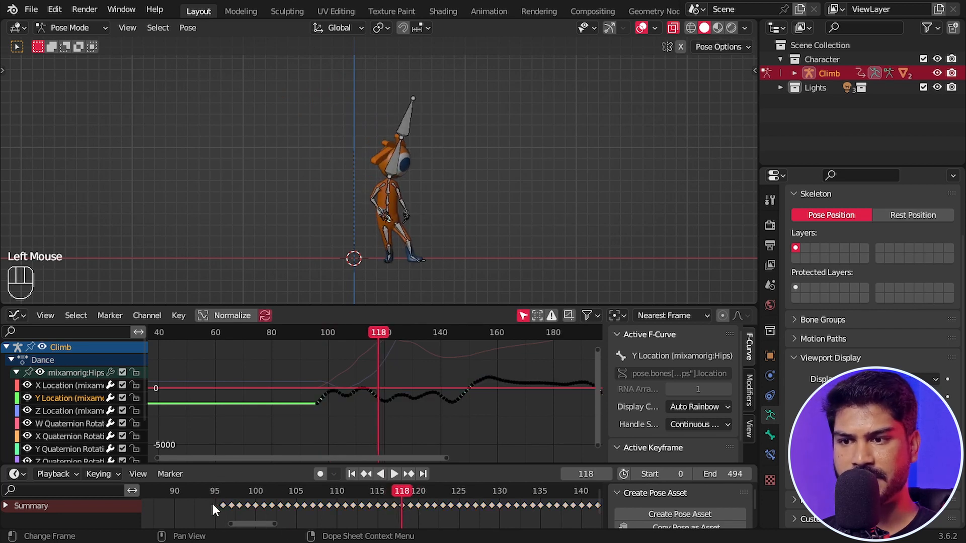
left_click_drag(212, 503, 406, 515)
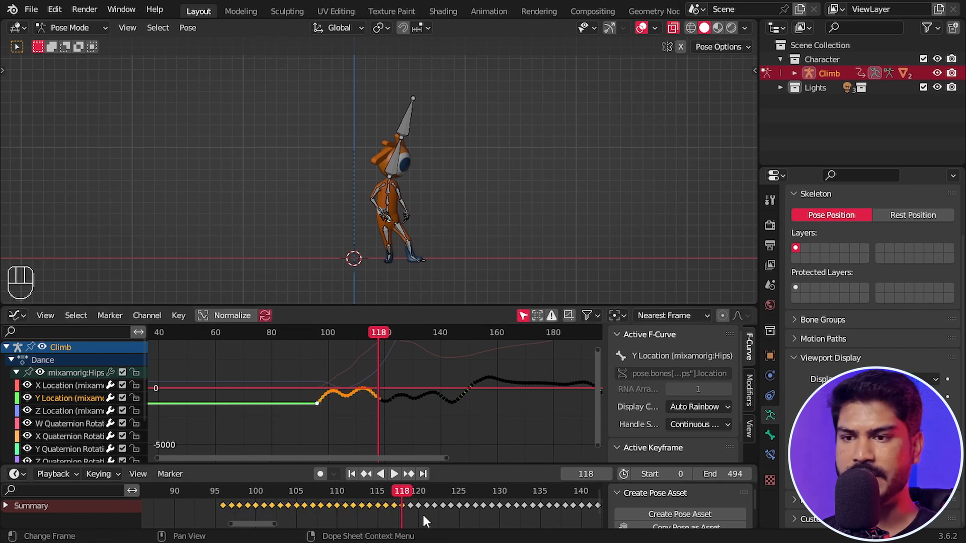
key("Delete")
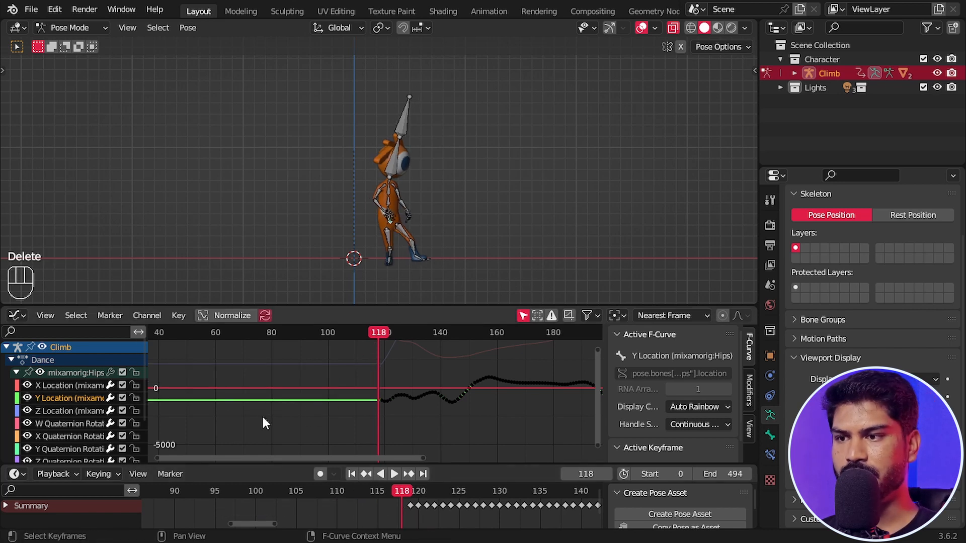
Step: Select all of the hips' Y Location keyframes and raise them about 14,124 along the Y axis
double_click(72, 399)
scroll(449, 366, "down", 1)
middle_click_drag(447, 423, 400, 434)
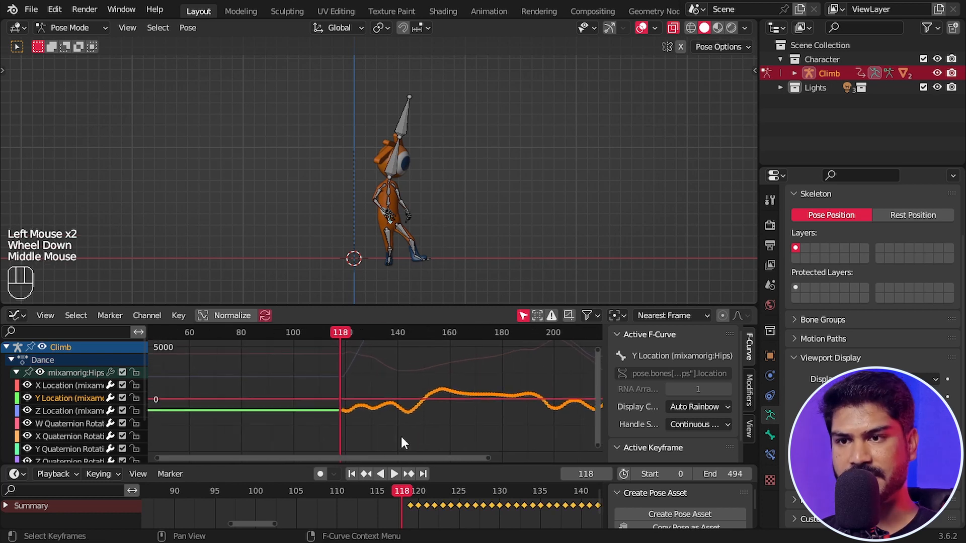
key("g")
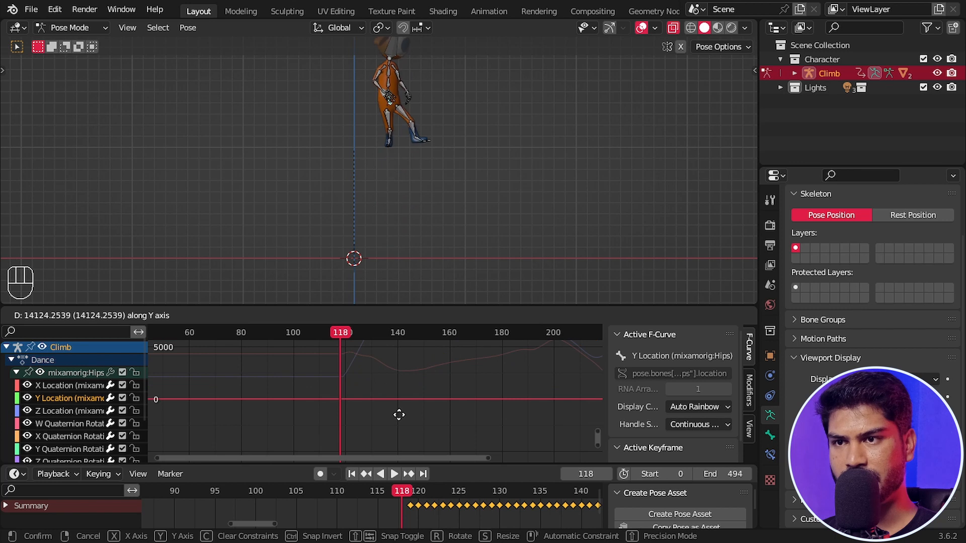
left_click(399, 415)
Step: Place the 3D cursor at the height of the character's feet as a reference and scrub from frame 80 to frame 135
scroll(398, 508, "down", 3)
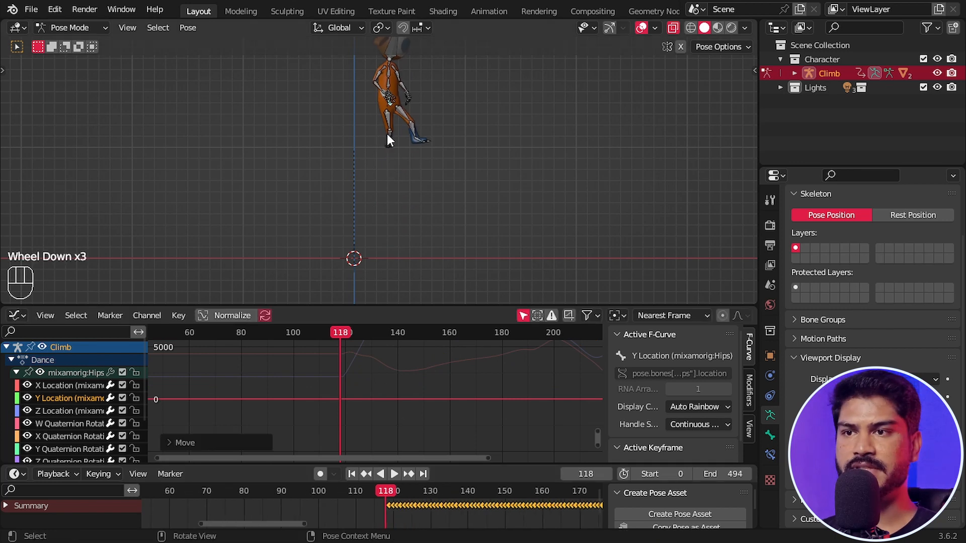
right_click(353, 149, "shift")
left_click(243, 508)
scroll(312, 513, "down", 3)
middle_click_drag(307, 518, 327, 519)
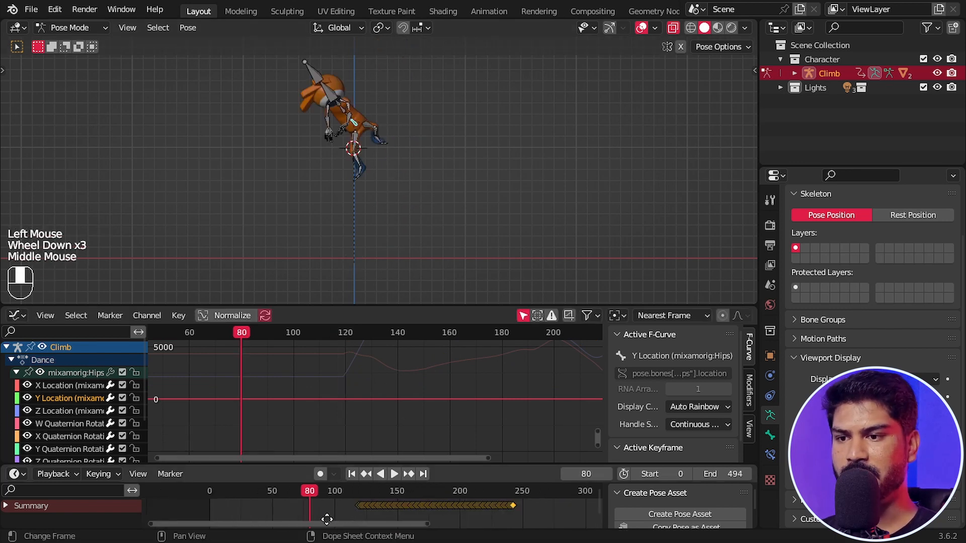
left_click_drag(287, 489, 361, 508)
Step: Select the hips bone's X Location curve and lower its keyframes along the Y axis to shift the character toward the 3D cursor
left_click(71, 388)
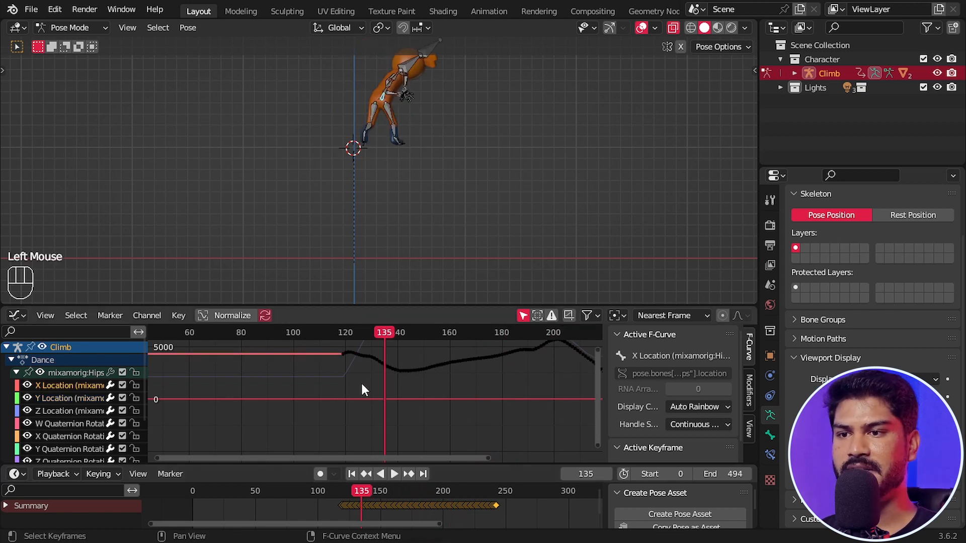
scroll(361, 381, "up", 2)
middle_click_drag(361, 381, 329, 388)
key("g")
key("g")
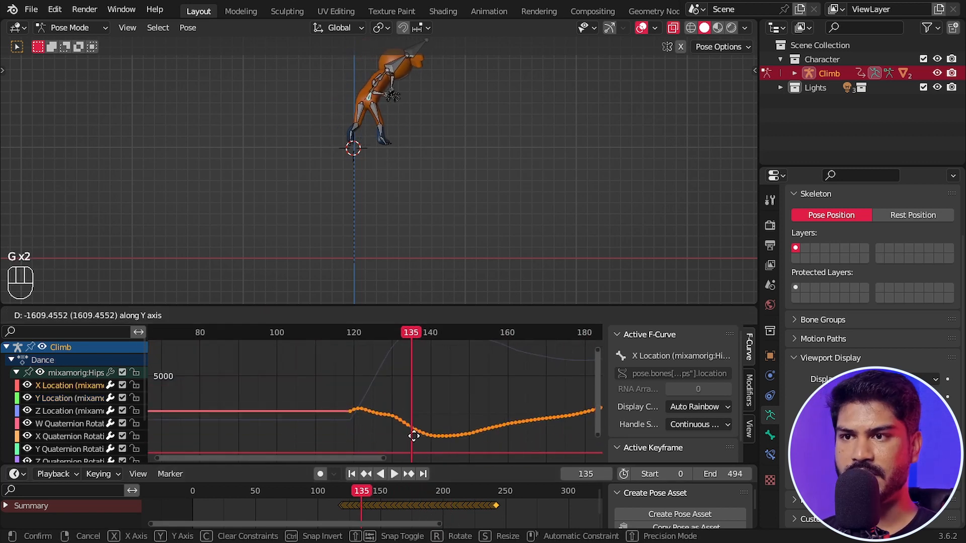
left_click(414, 455)
Step: Play and scrub the dance between frames 158 and 179 to examine how the supporting hand lines up with the 3D cursor
key("space")
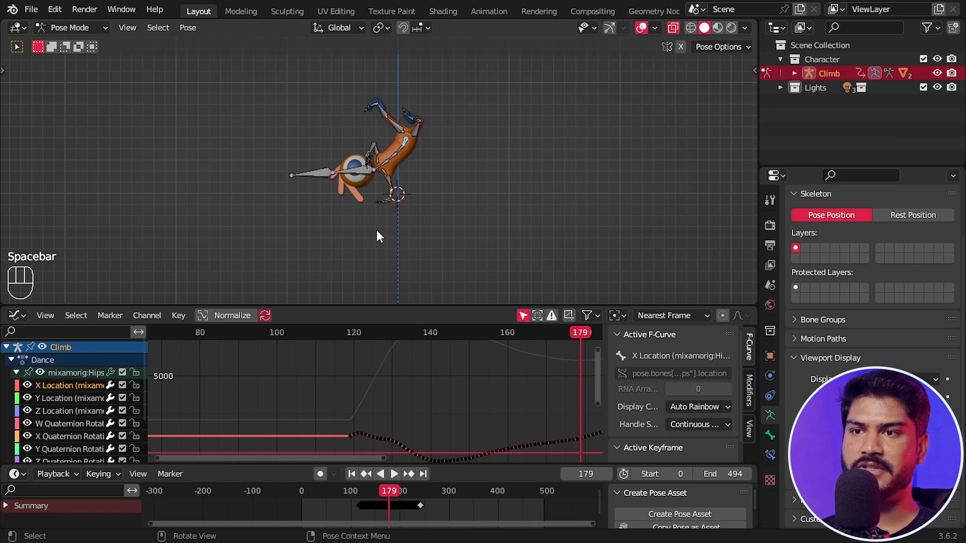
scroll(392, 228, "up", 3)
middle_click_drag(442, 258, 390, 221, "shift")
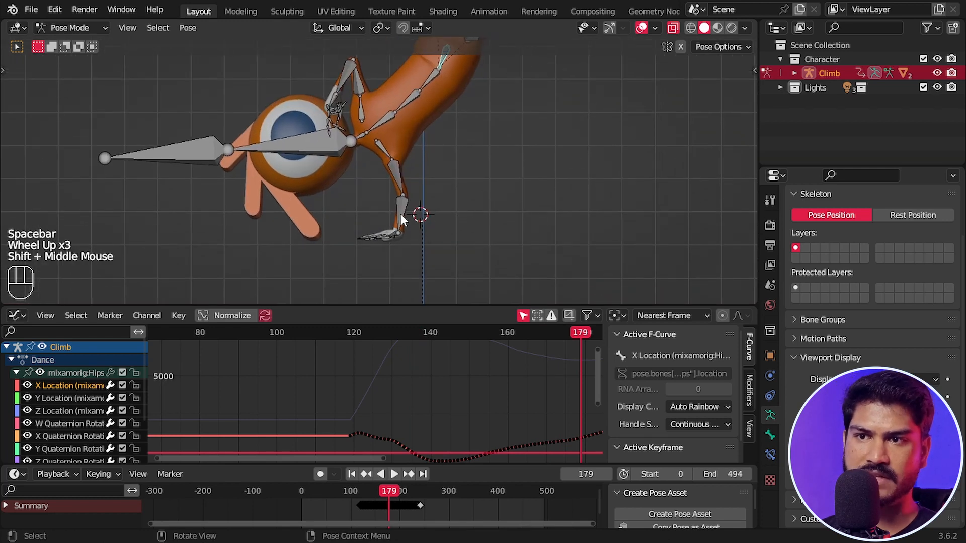
left_click_drag(578, 341, 500, 382)
scroll(528, 394, "down", 4)
middle_click_drag(528, 394, 383, 340)
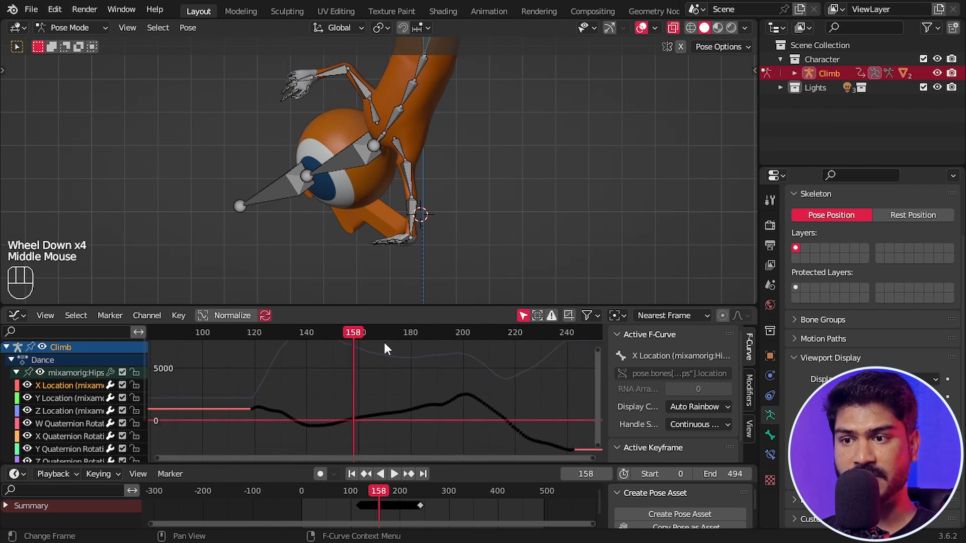
mouse_move(383, 340)
left_mouse_down()
mouse_move(427, 343)
mouse_move(366, 337)
left_mouse_up()
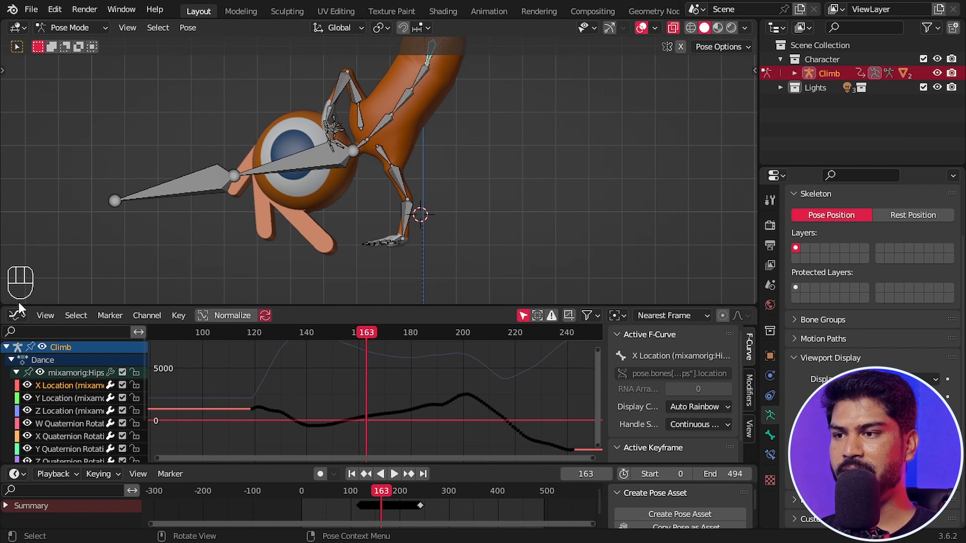
Step: Collapse the Graph Editor area, switch the armature back to Object Mode and set the playhead to frame 105
left_click_drag(3, 303, 10, 382)
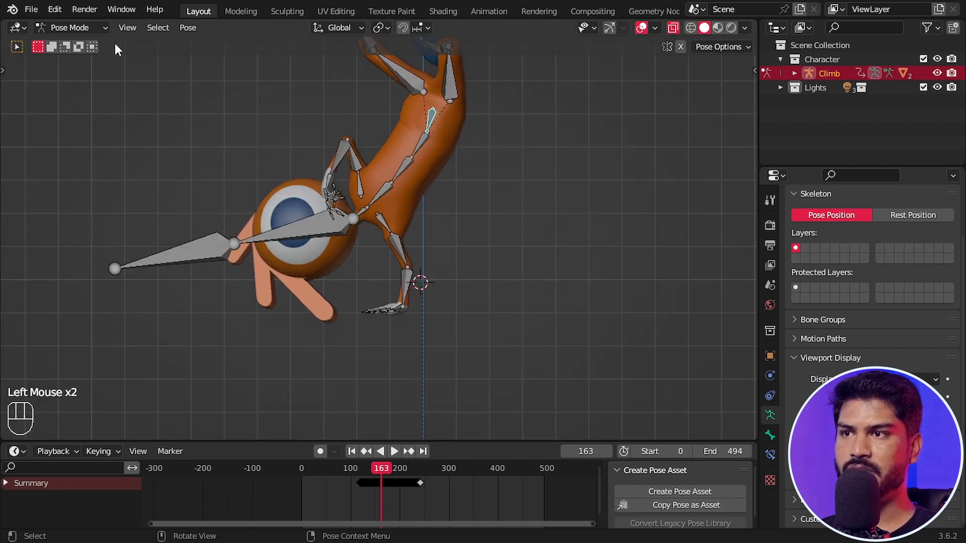
left_click(73, 29)
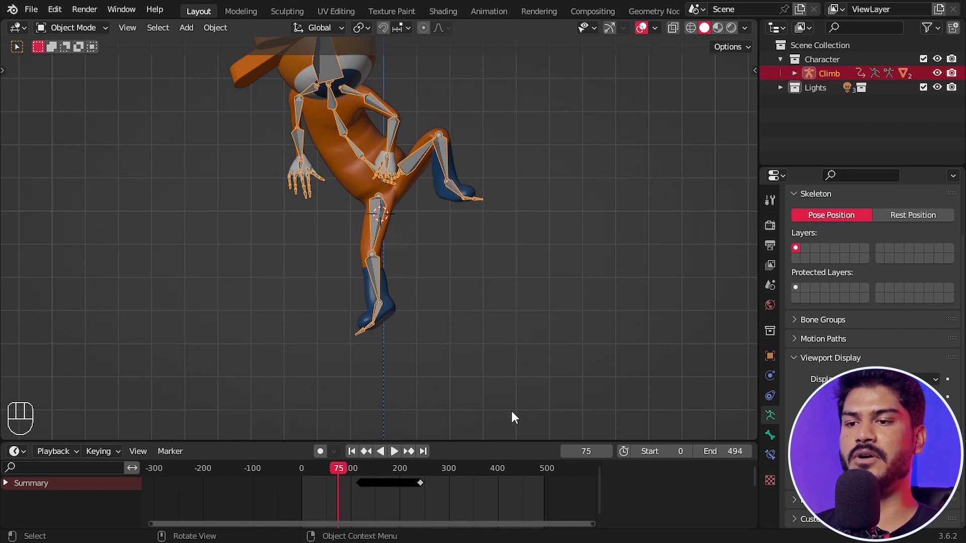
scroll(346, 476, "up", 2)
left_click(346, 471)
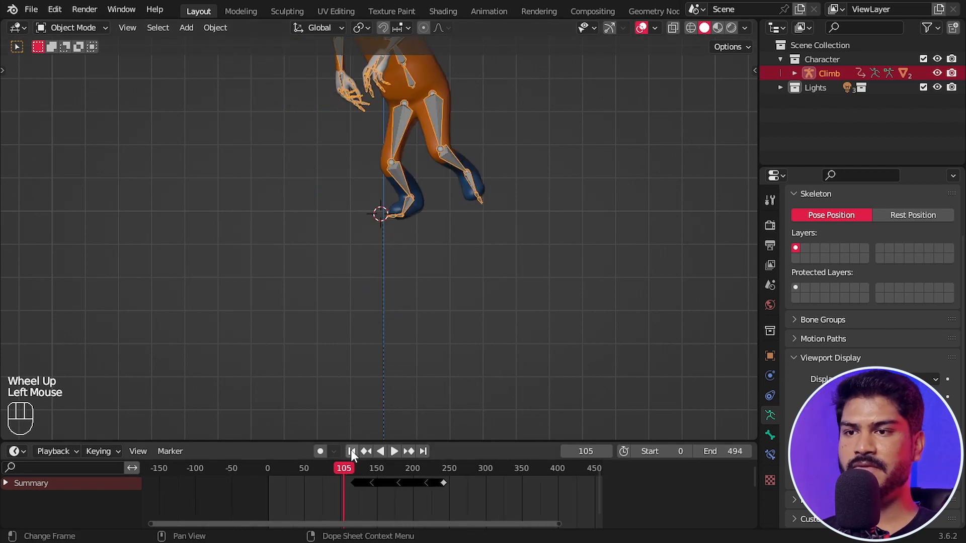
Step: Return to frame 0, select the whole character with its armature and snap the 3D cursor to the selection
left_click(351, 451)
key("KP_1")
scroll(406, 358, "down", 1)
middle_click_drag(406, 359, 493, 277, "shift")
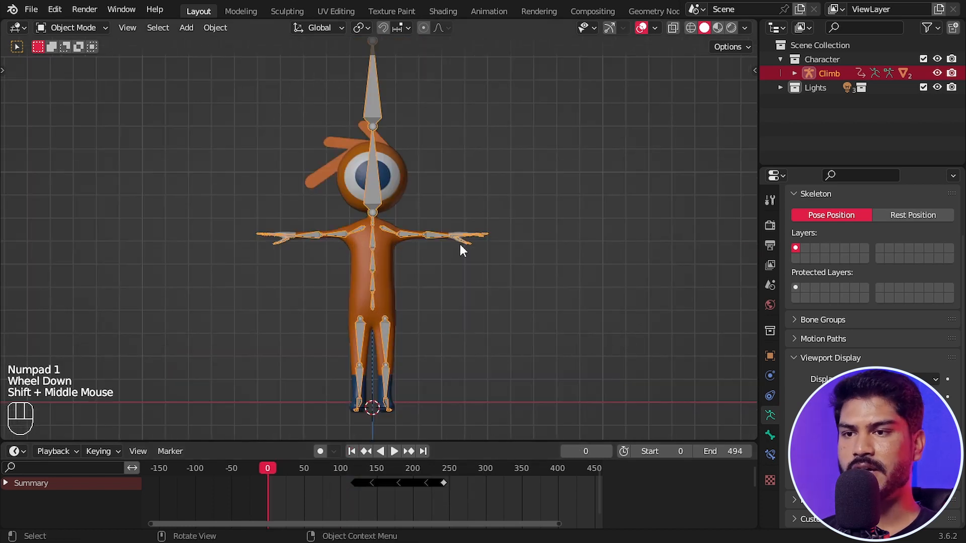
left_click(558, 64)
left_click_drag(558, 63, 224, 367)
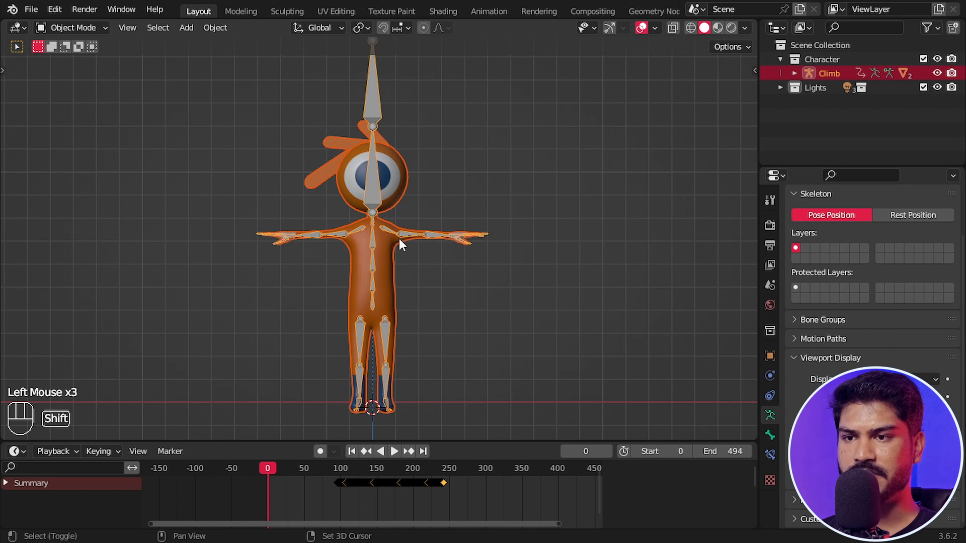
key("shift+s")
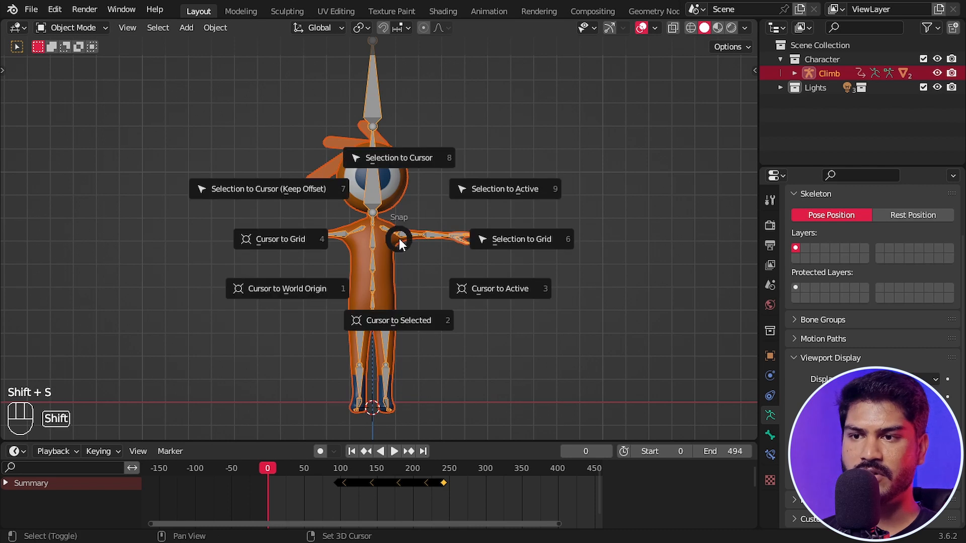
left_click(411, 320)
middle_click_drag(454, 284, 386, 377)
middle_click_drag(358, 188, 450, 225)
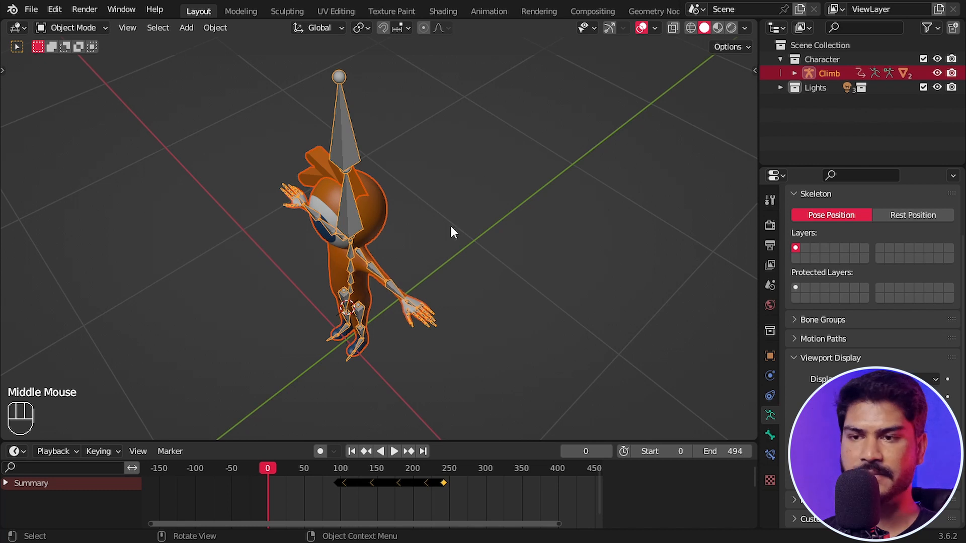
Step: Add a cube-shaped empty at the 3D cursor and scale it down to slightly wider than the character's legs
key("KP_1")
key("shift+a")
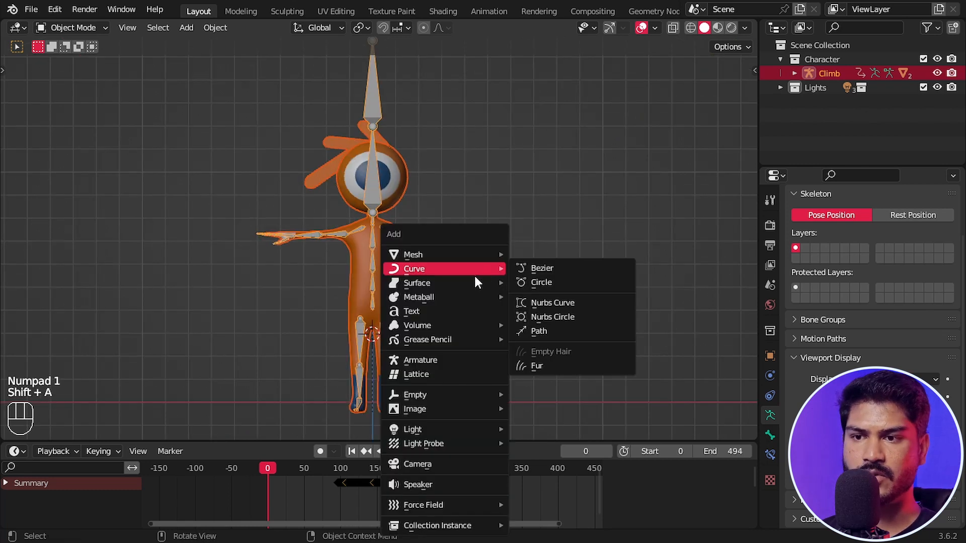
mouse_move(421, 397)
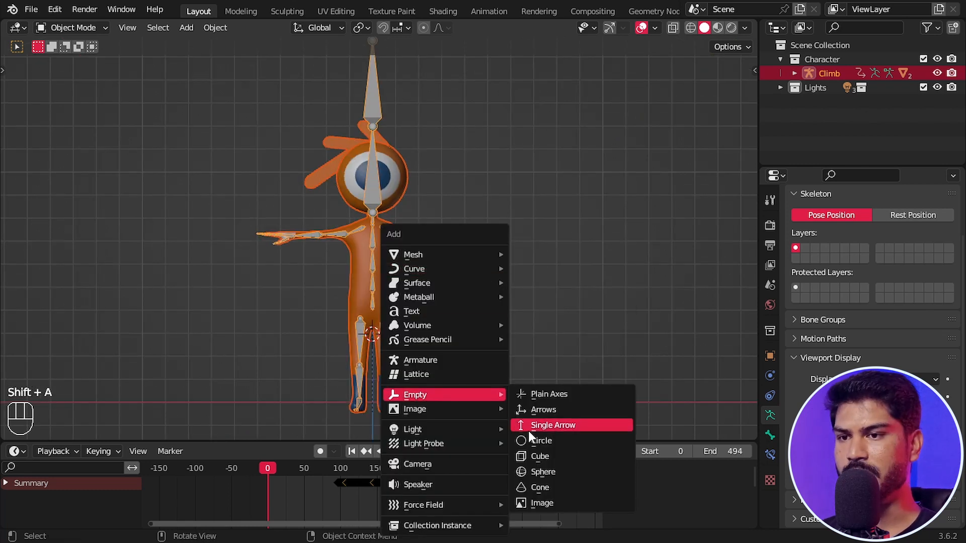
left_click(541, 456)
key("s")
key("s")
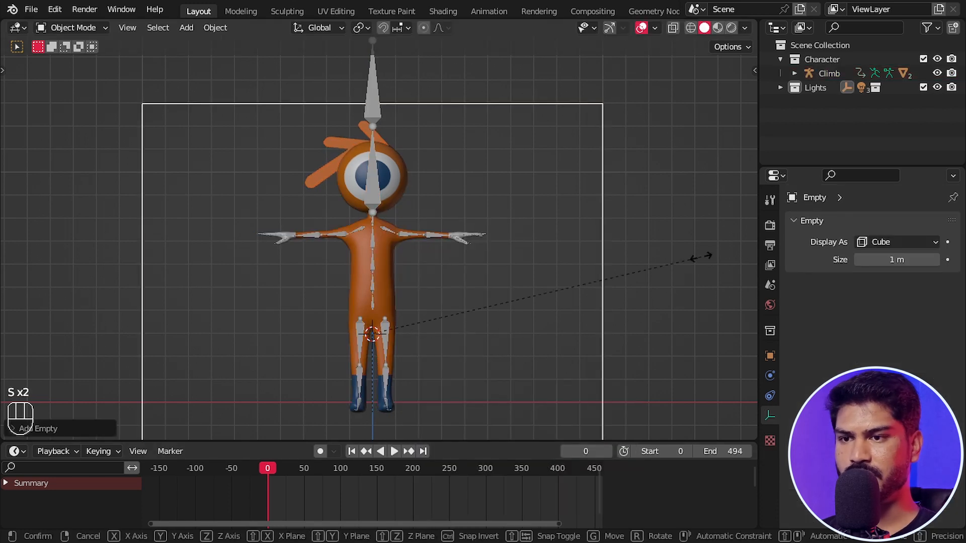
left_click(400, 352)
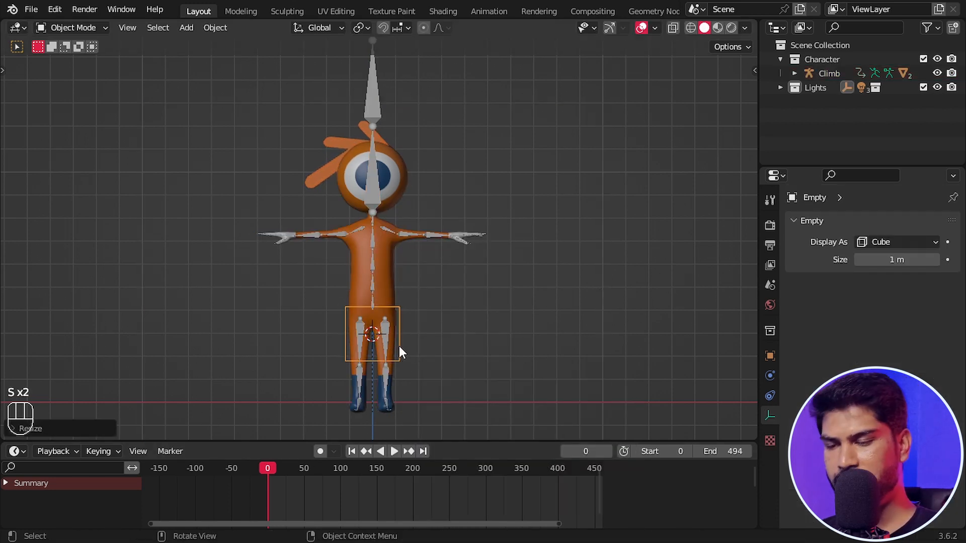
Step: Reshape the empty into a wide, flat box and move it down along Z until it sits just under the feet
scroll(385, 319, "up", 3)
middle_click_drag(384, 319, 385, 282, "shift")
key("g")
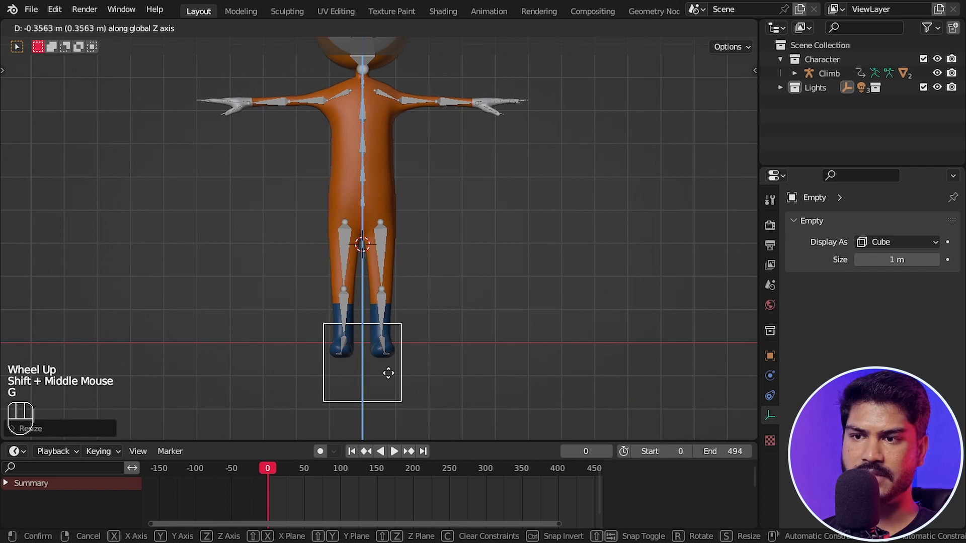
key("g")
key("z")
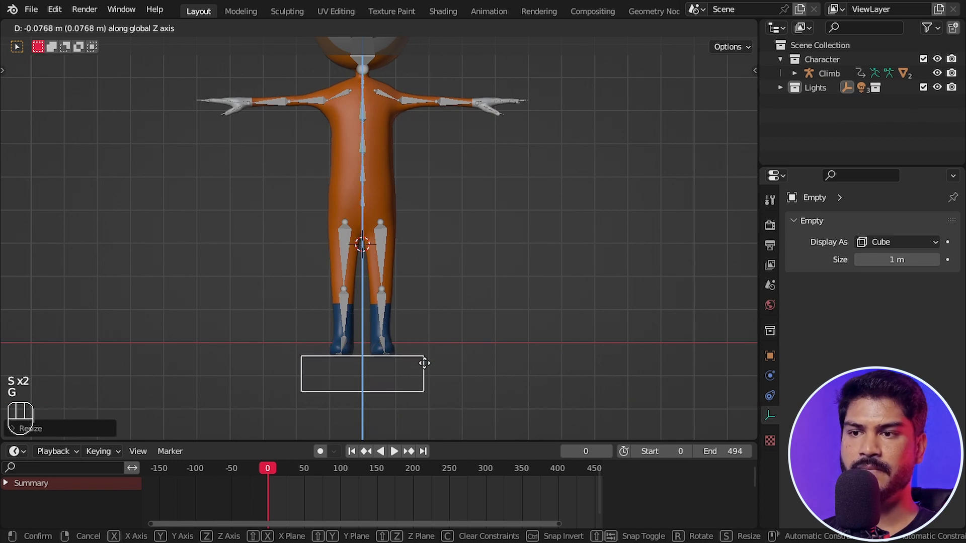
left_click(424, 365)
key("Tab")
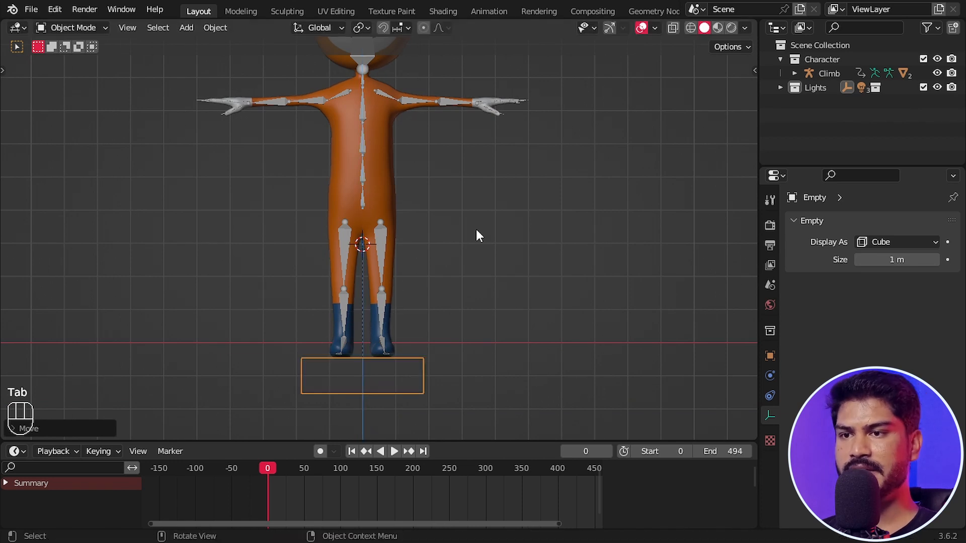
Step: Select the Climb armature and the cube empty, and parent the armature to the empty with the Object option
left_click(475, 231)
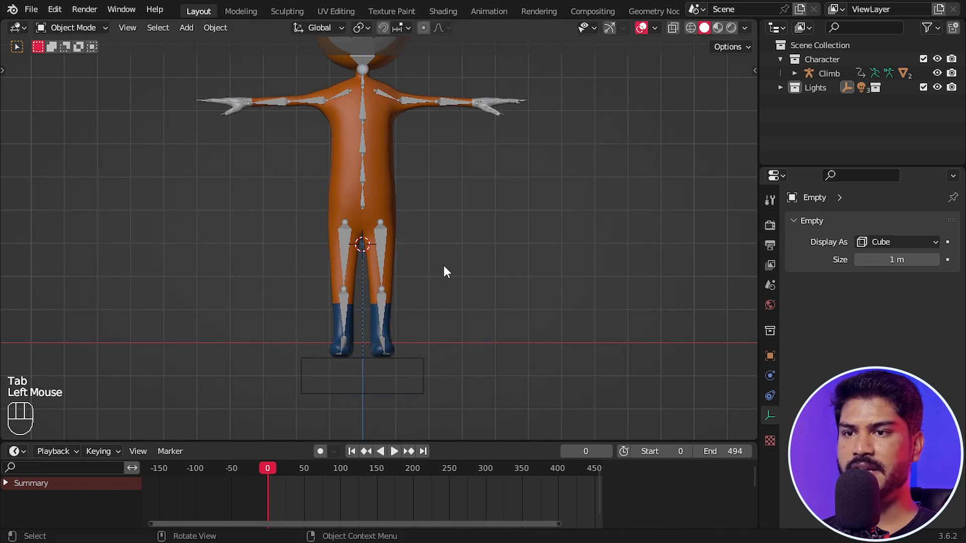
left_click(384, 237)
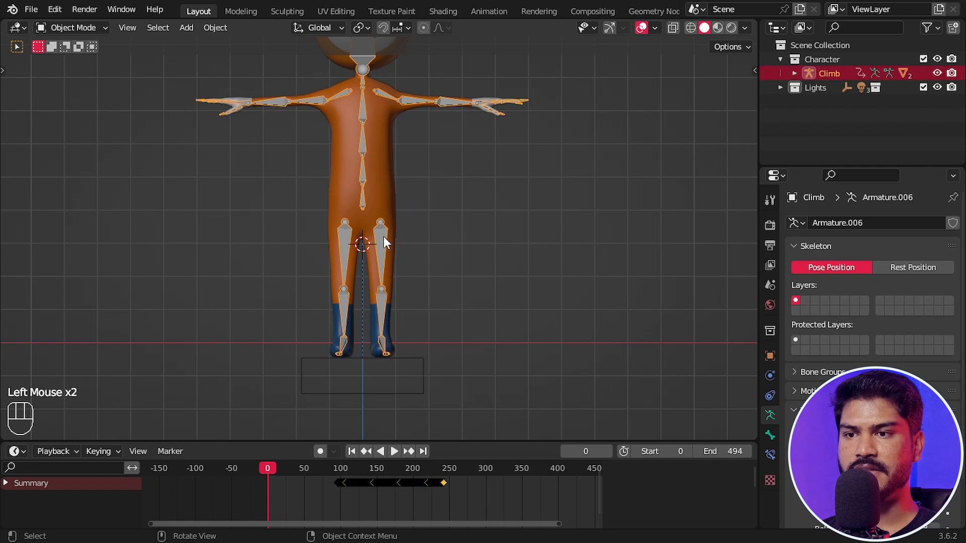
left_click(423, 365, "shift")
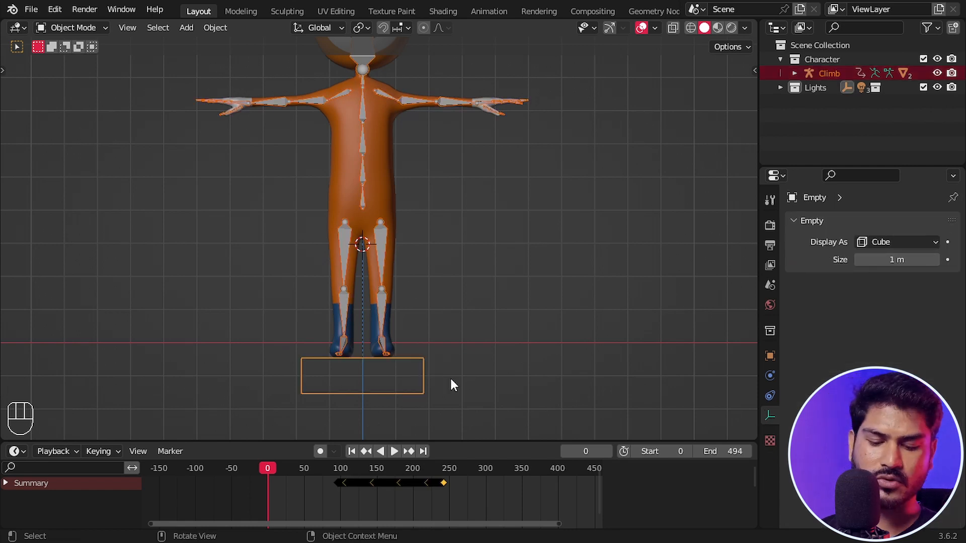
key("ctrl+p")
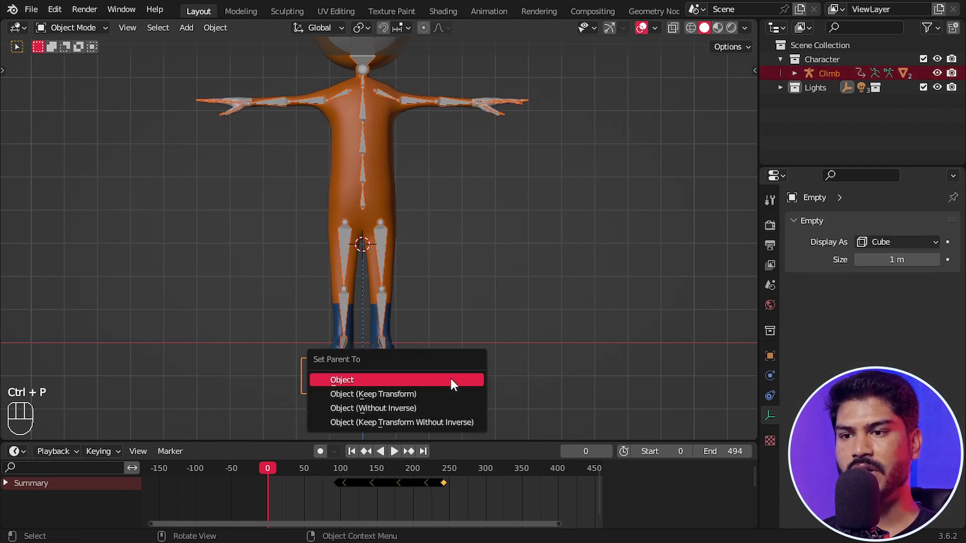
left_click(357, 382)
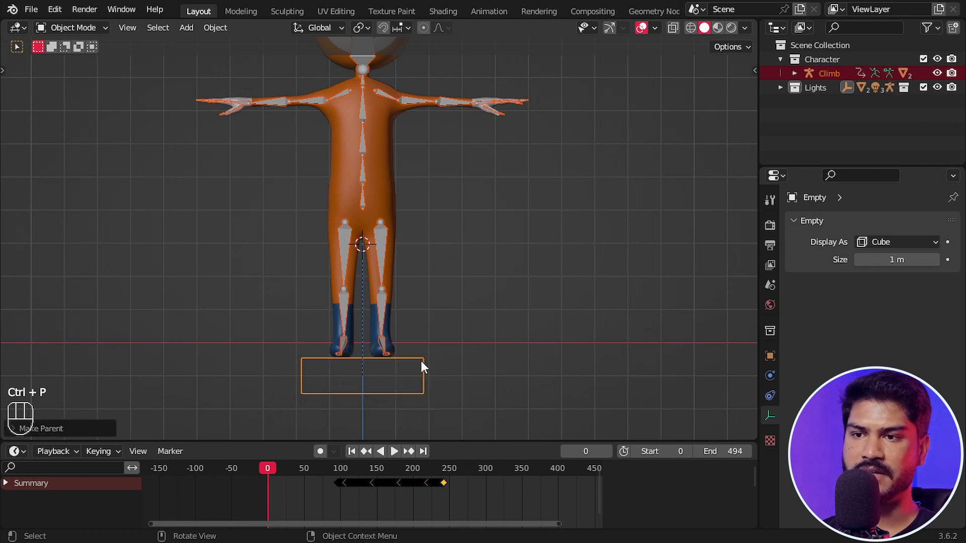
Step: Try moving the empty freely to test whether the character follows it
key("KP_1")
scroll(420, 327, "down", 1)
scroll(421, 317, "up", 2)
middle_click_drag(457, 308, 447, 318)
scroll(425, 339, "down", 1)
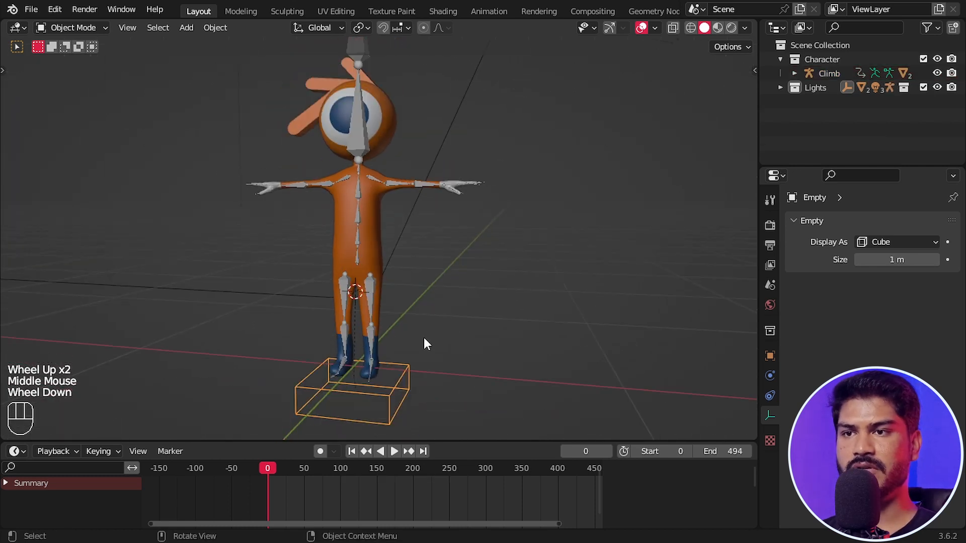
key("g")
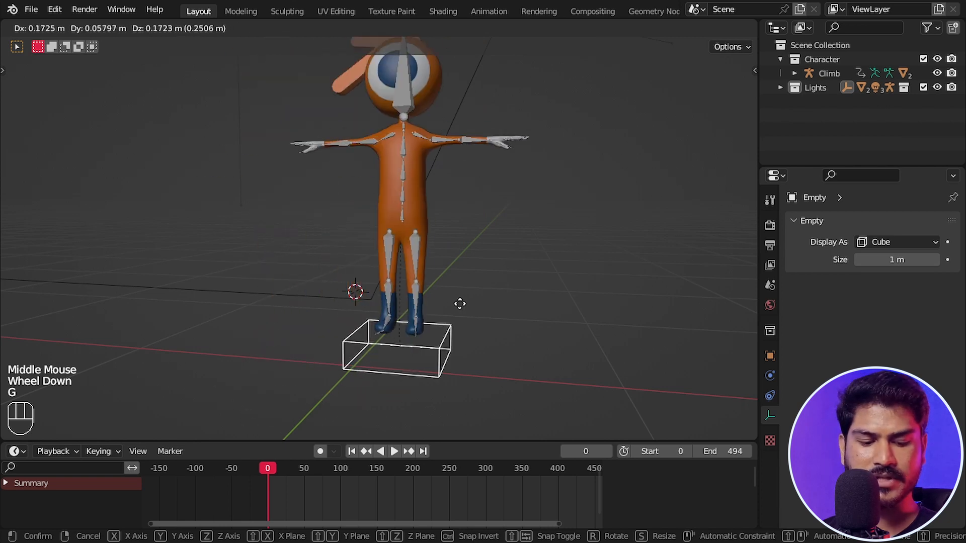
left_click(458, 305)
Step: Turn on auto keying and raise the empty about 0.045 m along Z at frame 0, bringing its top to the ground line
key("KP_1")
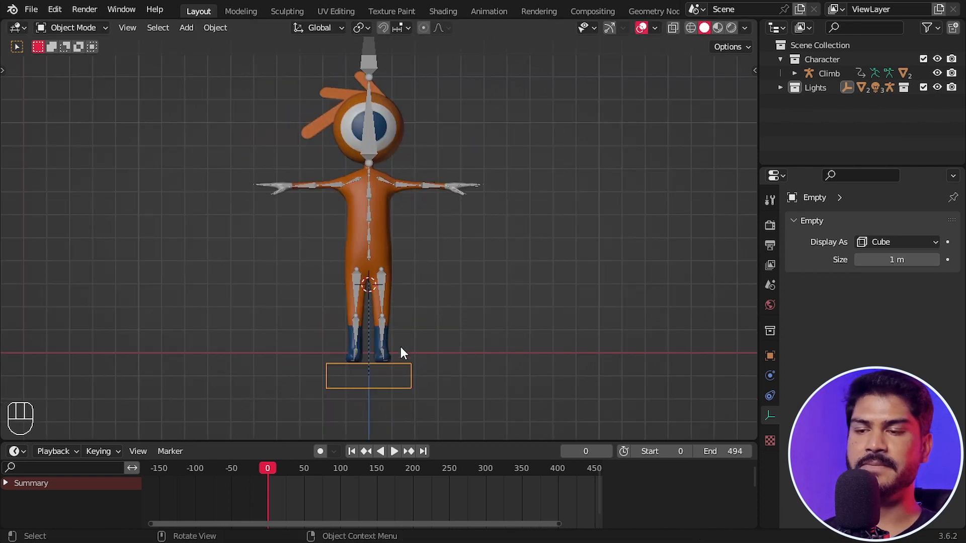
scroll(407, 348, "up", 2)
middle_click_drag(414, 349, 425, 237, "shift")
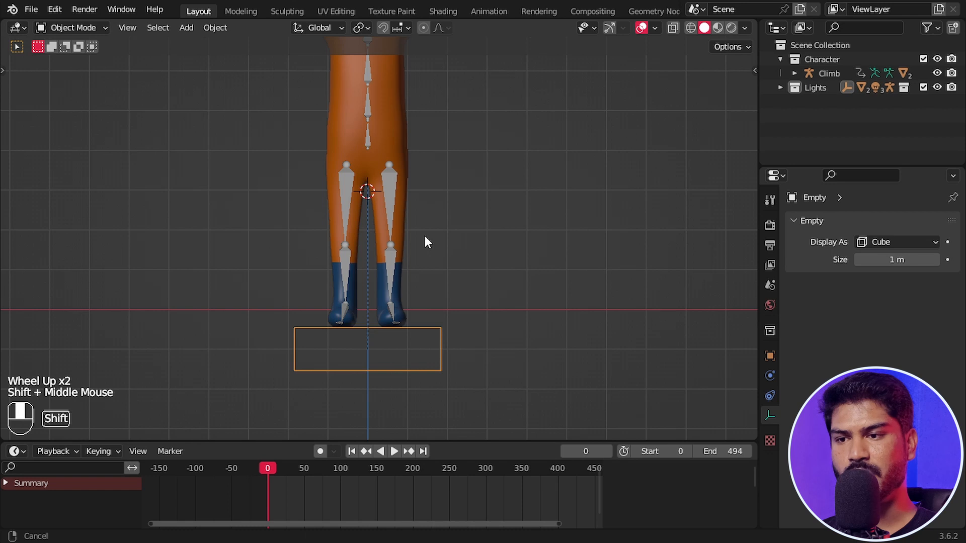
left_click(320, 450)
scroll(382, 327, "up", 3)
middle_click_drag(383, 330, 399, 194, "shift")
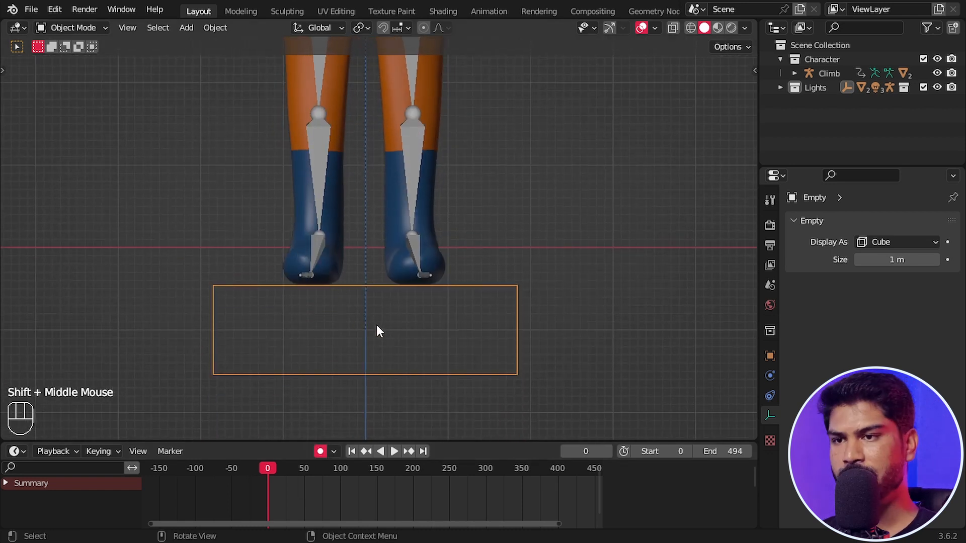
key("g")
key("z")
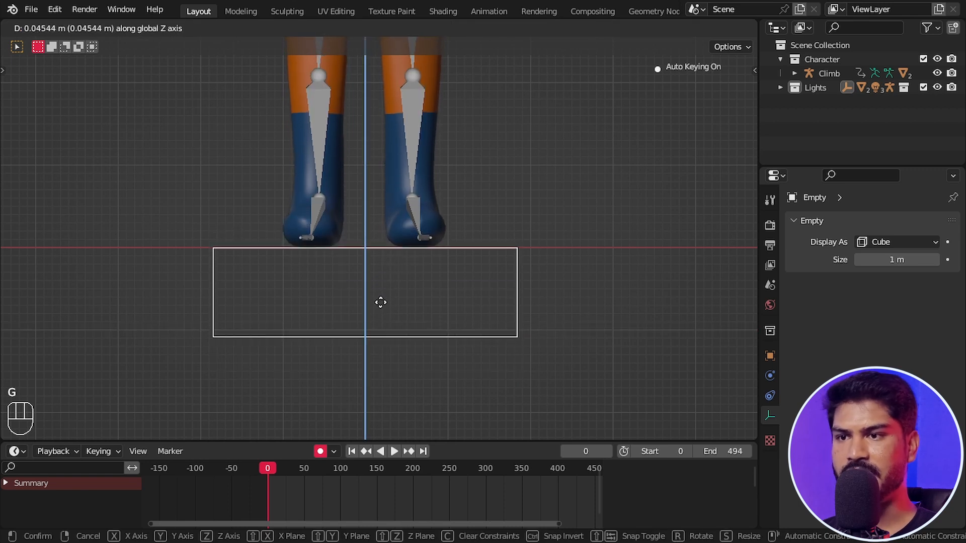
left_click(381, 303)
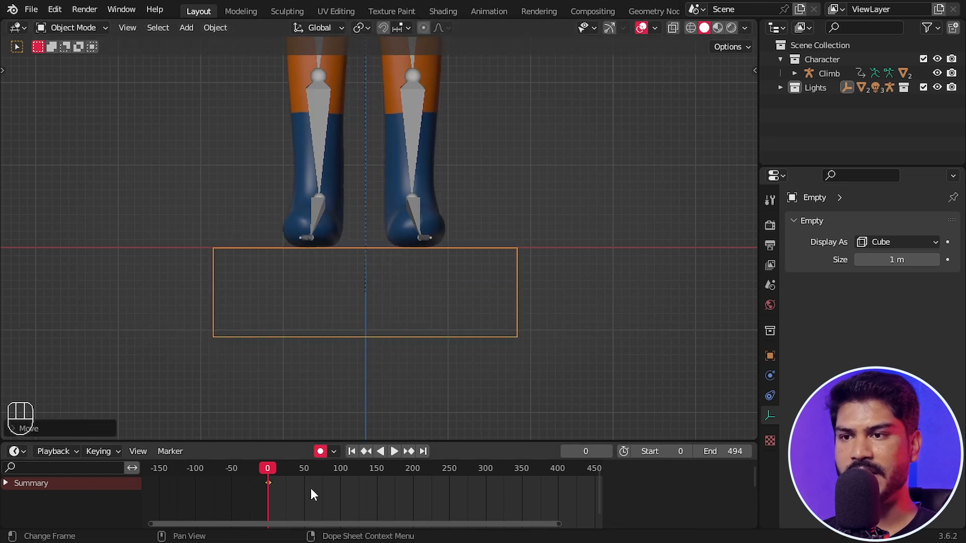
Step: At frame 49, add a mesh cube beside the character's hand and scale it into a long thin horizontal bar at hand height
scroll(369, 237, "down", 1)
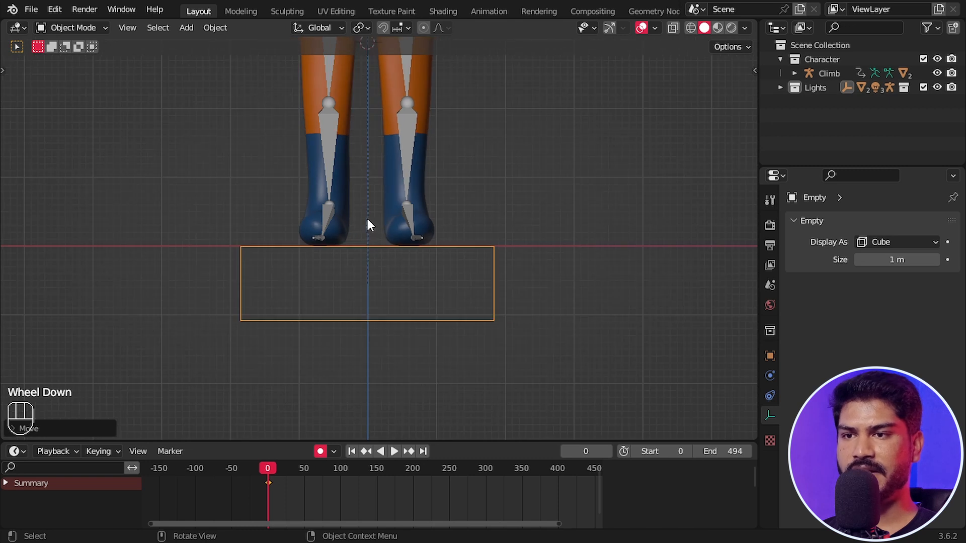
scroll(370, 226, "down", 3)
middle_click_drag(373, 230, 342, 261, "shift")
middle_click_drag(338, 205, 334, 265, "shift")
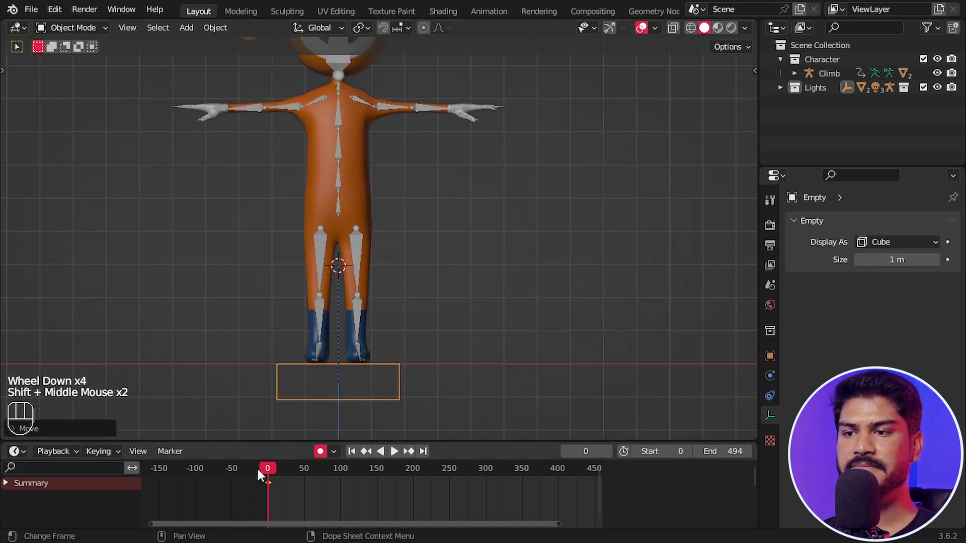
right_click(464, 178, "shift")
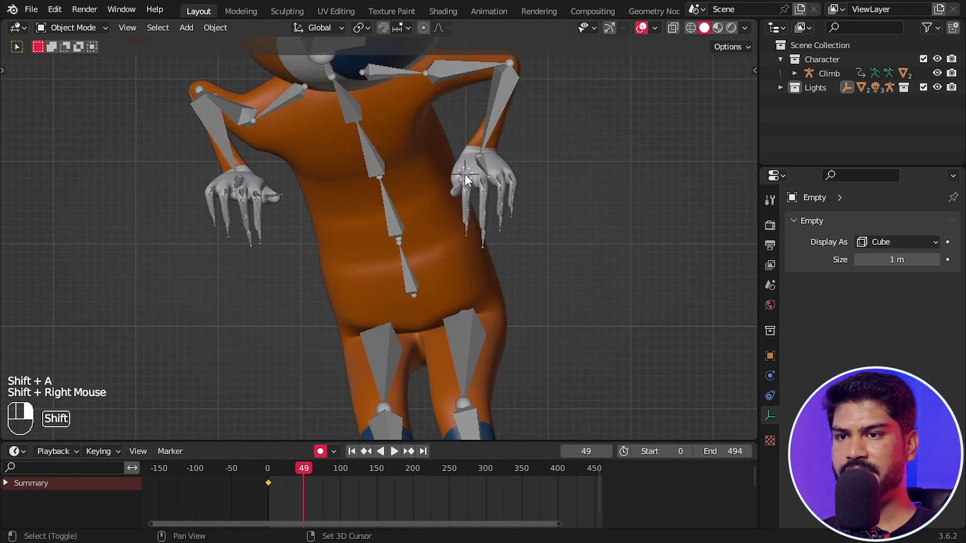
key("shift+a")
mouse_move(449, 44)
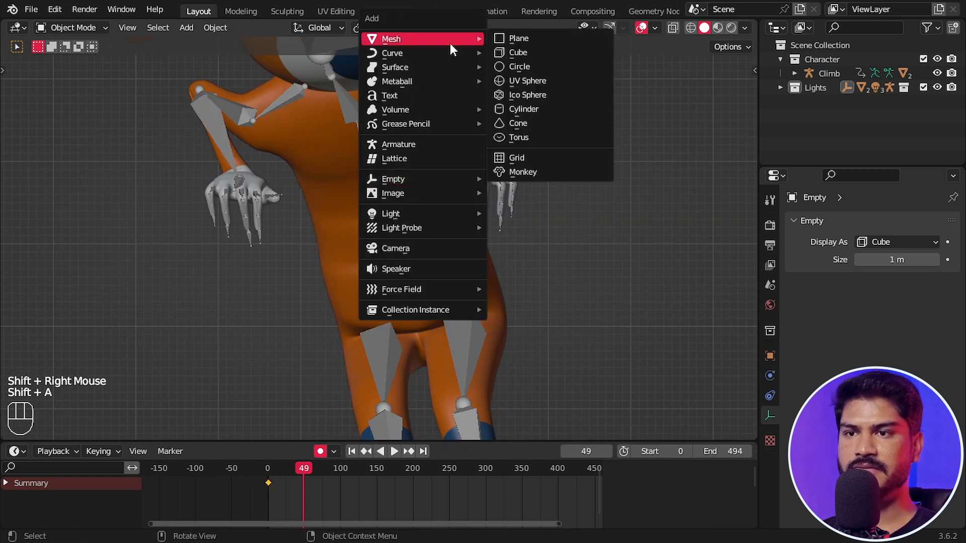
left_click(518, 52)
key("s")
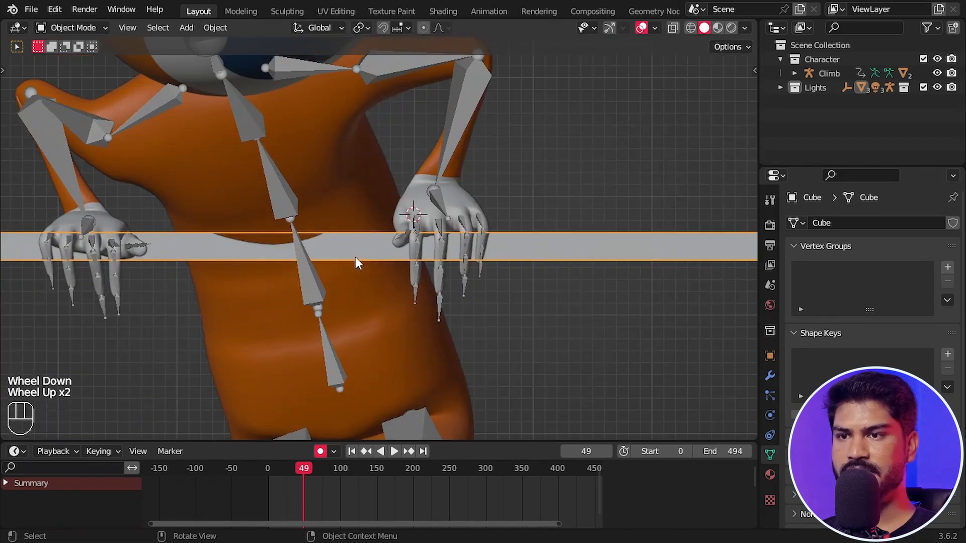
Step: Select the empty under the character and raise it about 0.01 m along Z at frame 49 to align the hands with the bar
middle_click_drag(355, 258, 345, 271, "shift")
scroll(523, 302, "down", 1)
middle_click_drag(524, 306, 534, 330, "shift")
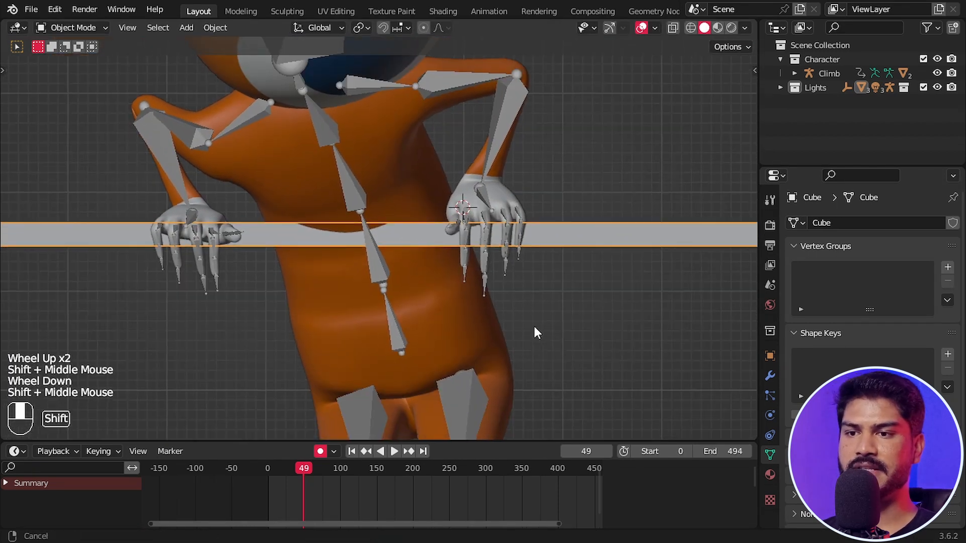
scroll(503, 327, "down", 4)
middle_click_drag(468, 325, 446, 85, "shift")
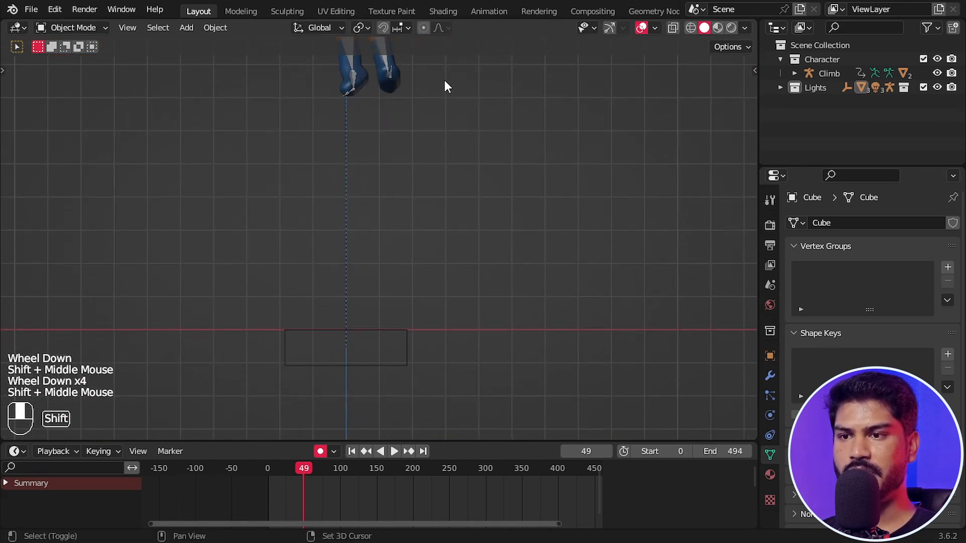
left_click(398, 334)
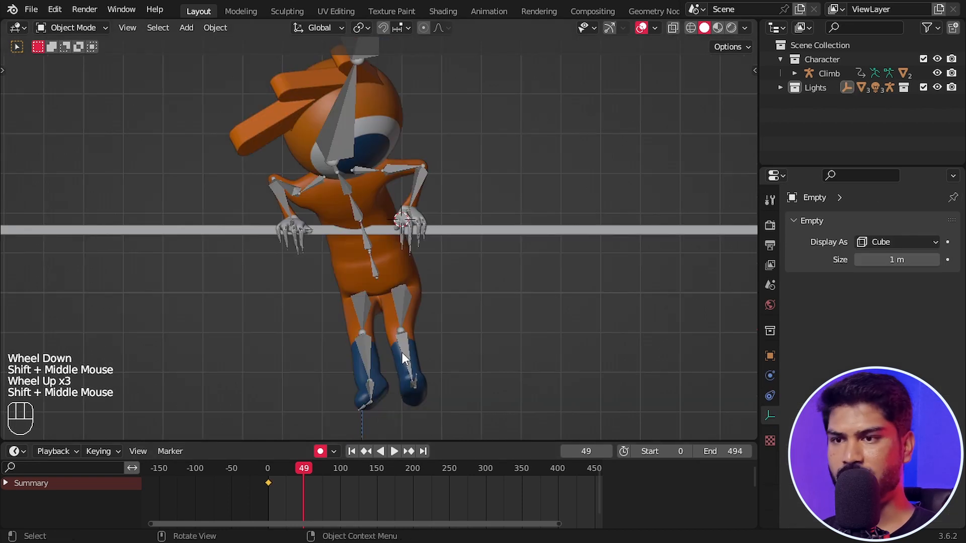
key("g")
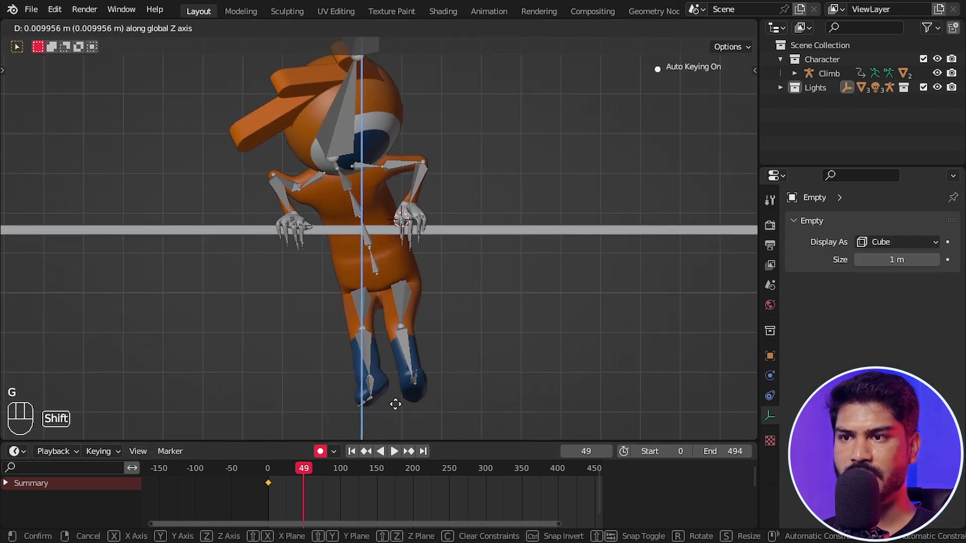
left_click(396, 404)
Step: Key the empty's height along Z at frames 68 and 78, raising it about 0.04 m at frame 78 to set the foot on the bar
left_click_drag(314, 466, 318, 466)
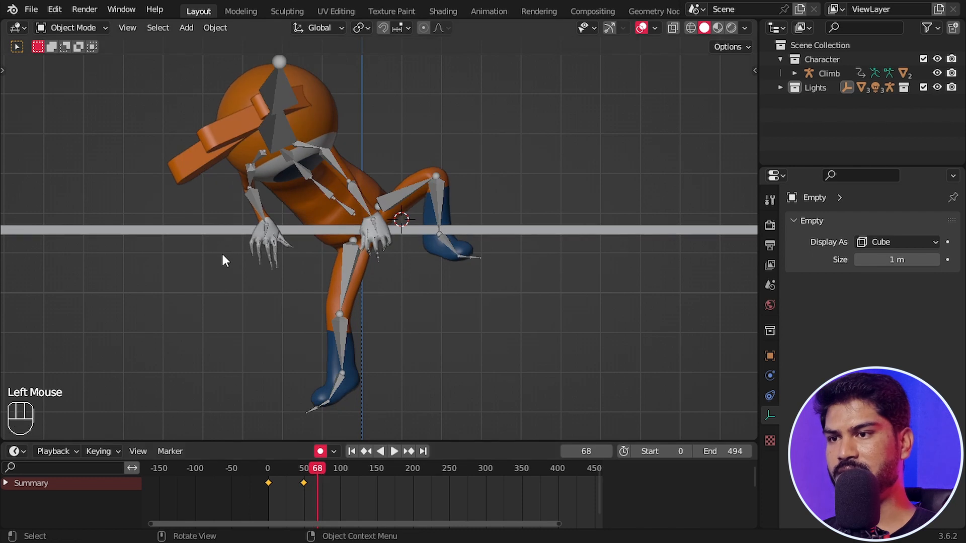
scroll(222, 256, "up", 4)
middle_click_drag(274, 252, 235, 304, "shift")
key("g")
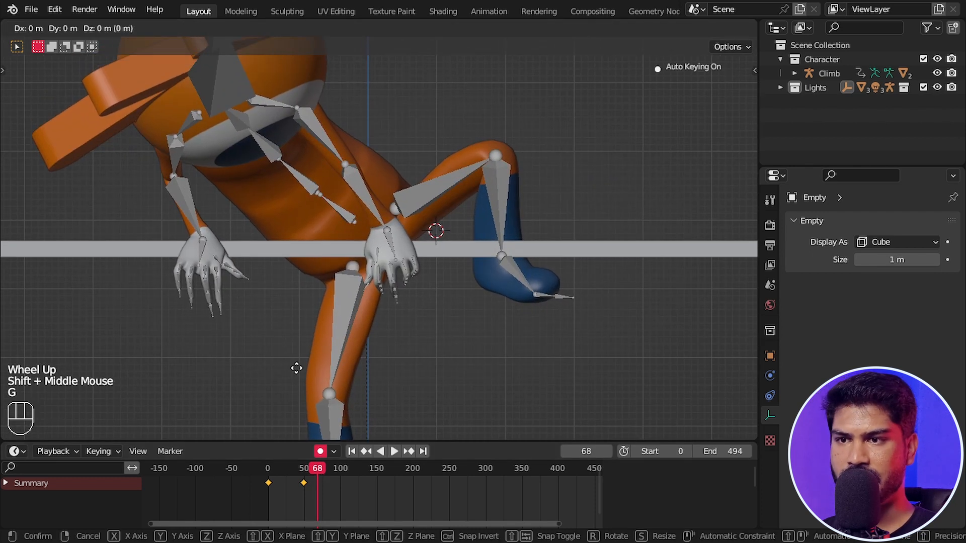
left_click(294, 341)
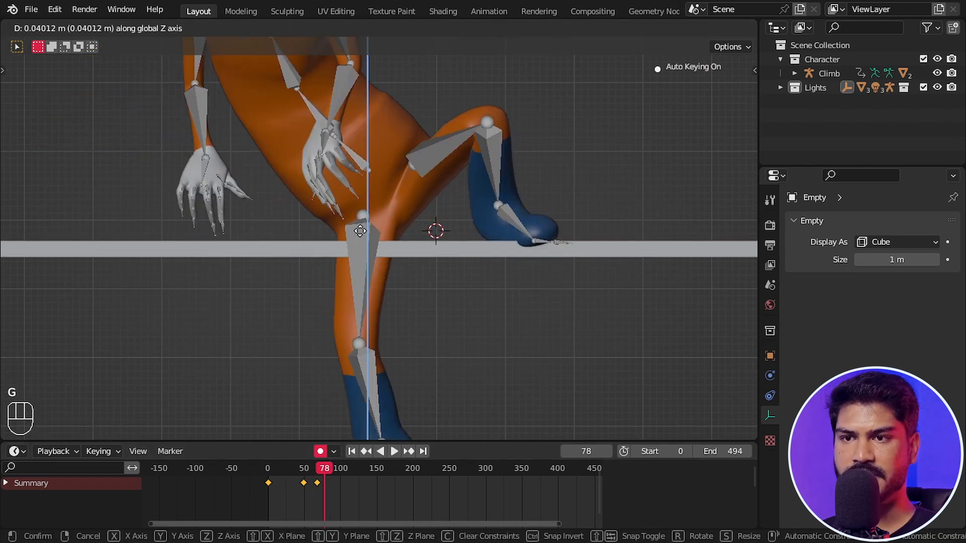
left_click(361, 234)
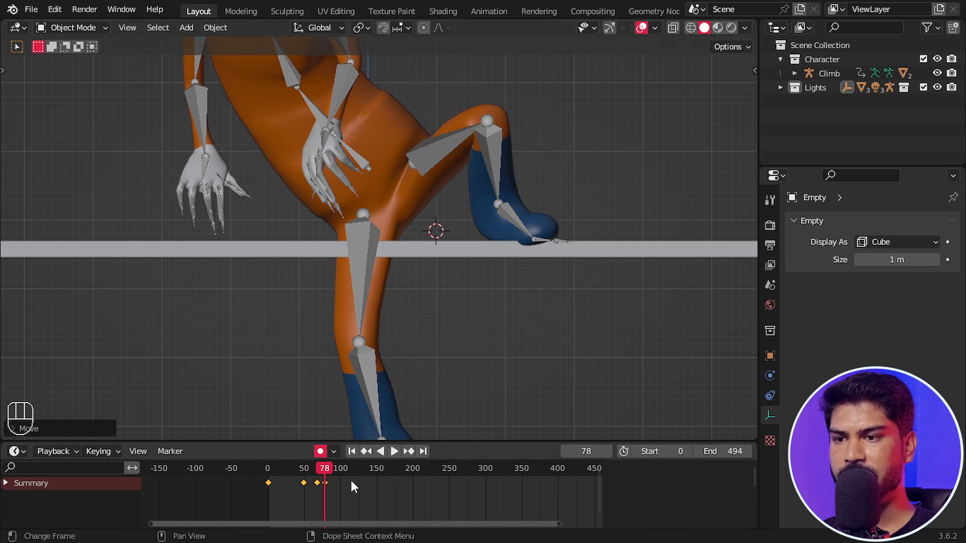
Step: Lower the empty slightly at frame 88 to bring the character's feet down onto the bar
left_click_drag(351, 478, 343, 476)
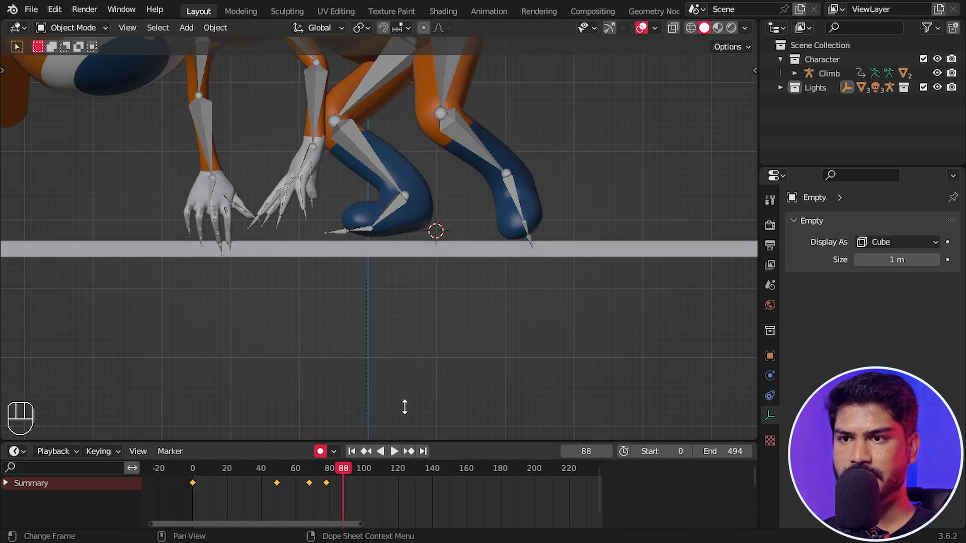
key("g")
middle_click_drag(350, 502, 302, 501)
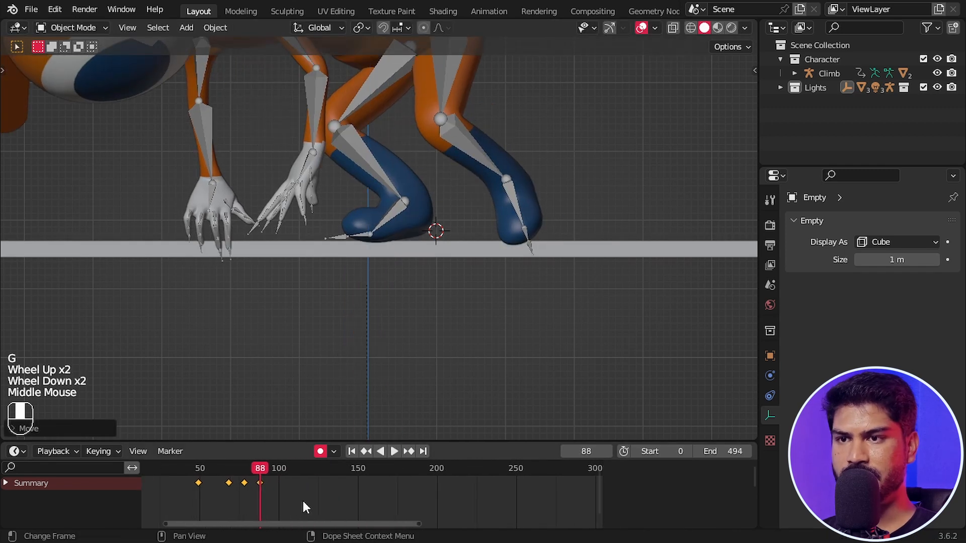
Step: Continue keying the empty's height through frame 148, raising it along Z there to bring the supporting hand up to the bar
left_click_drag(262, 468, 352, 473)
scroll(352, 483, "up", 4)
key("g")
key("z")
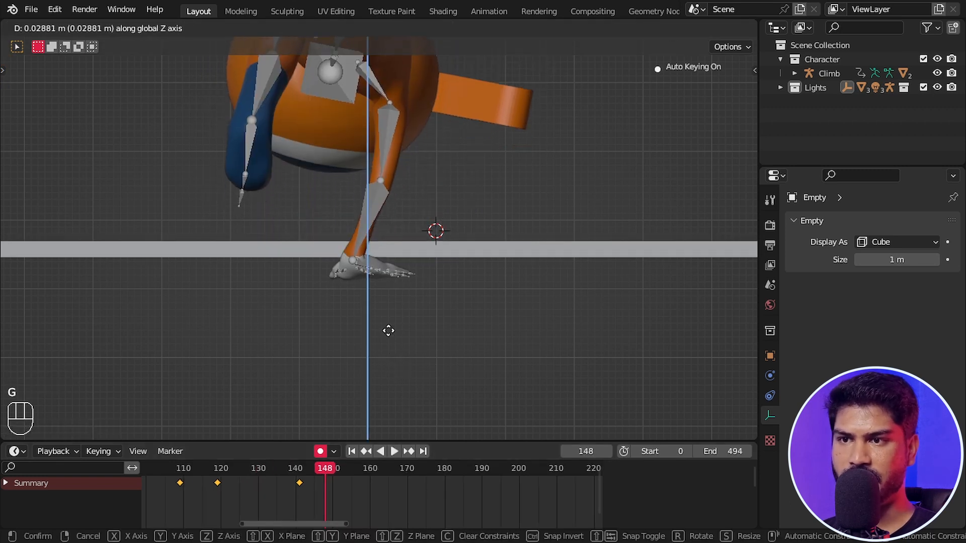
left_click(382, 311)
Step: At frame 200, lower the empty about 0.083 m along Z to bring the hand and foot down to the bar
mouse_move(324, 469)
left_mouse_down()
mouse_move(305, 469)
mouse_move(326, 473)
left_mouse_up()
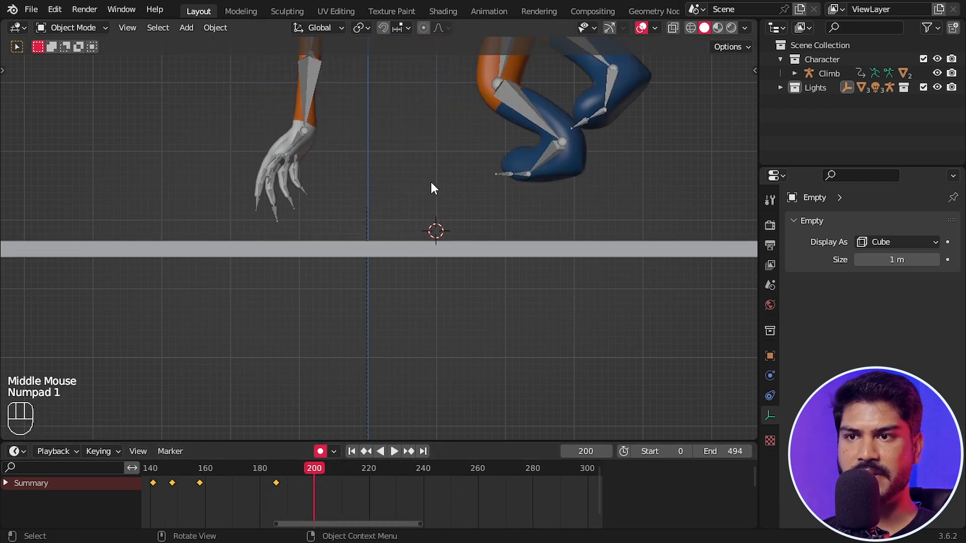
key("g")
key("z")
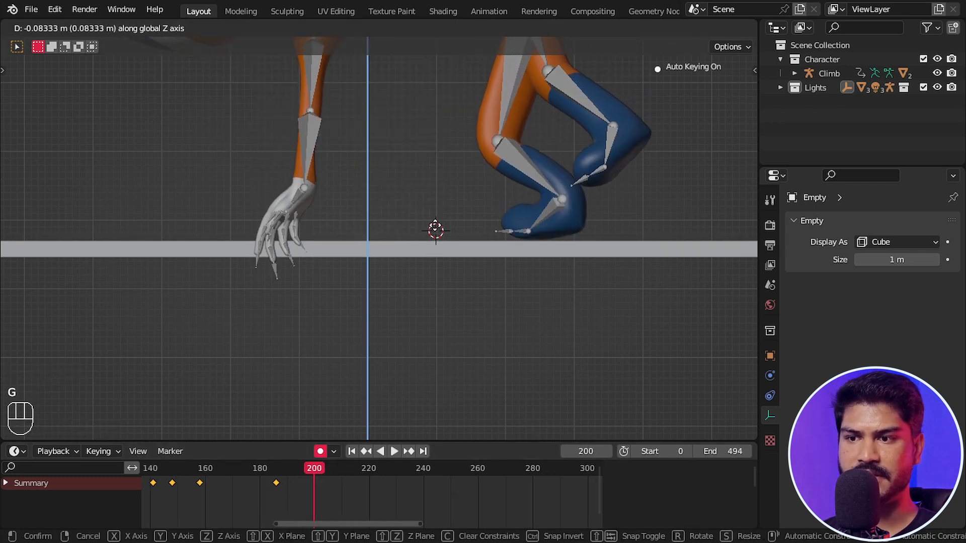
left_click(436, 226)
Step: Return to frame 0 and play the animation with overlays hidden to check the character's contact with the bar
left_click_drag(319, 481, 356, 489)
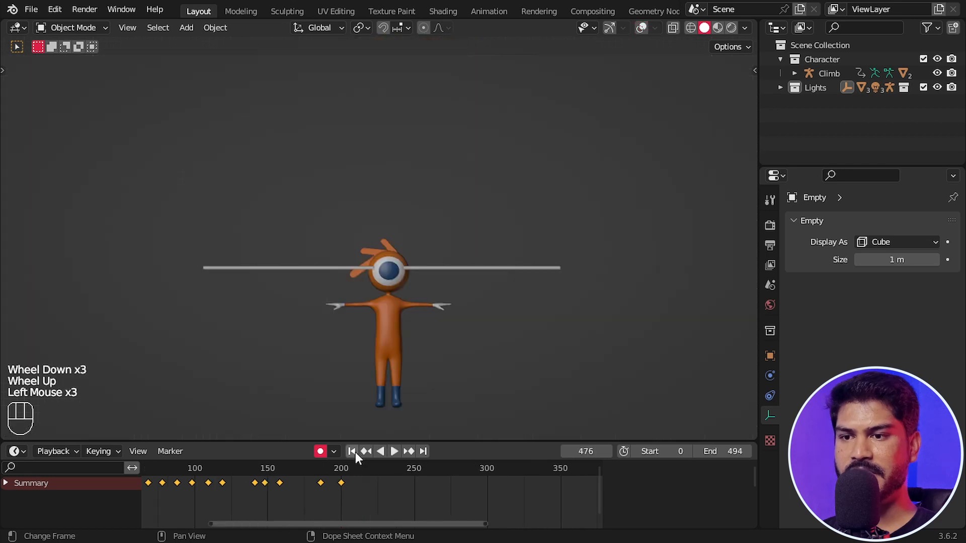
left_click(396, 450)
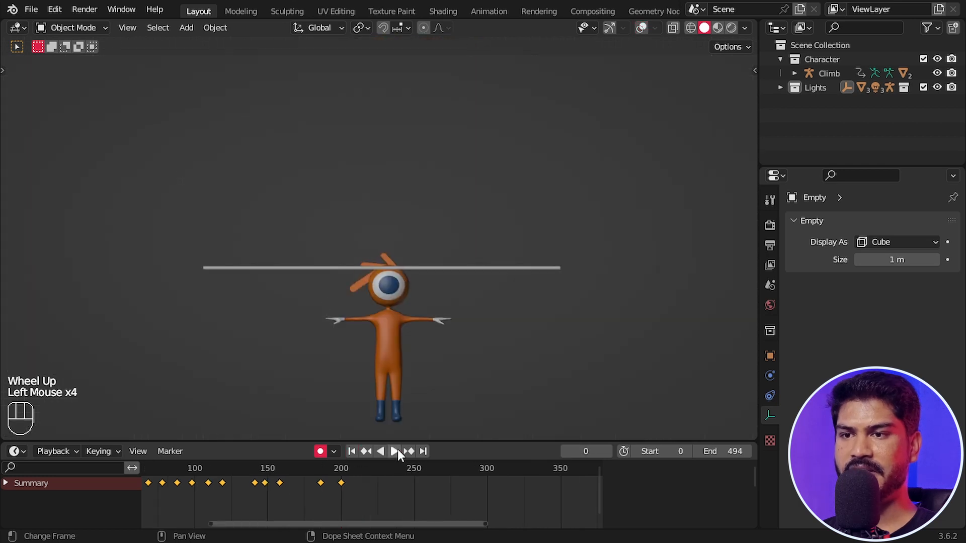
left_click(392, 451)
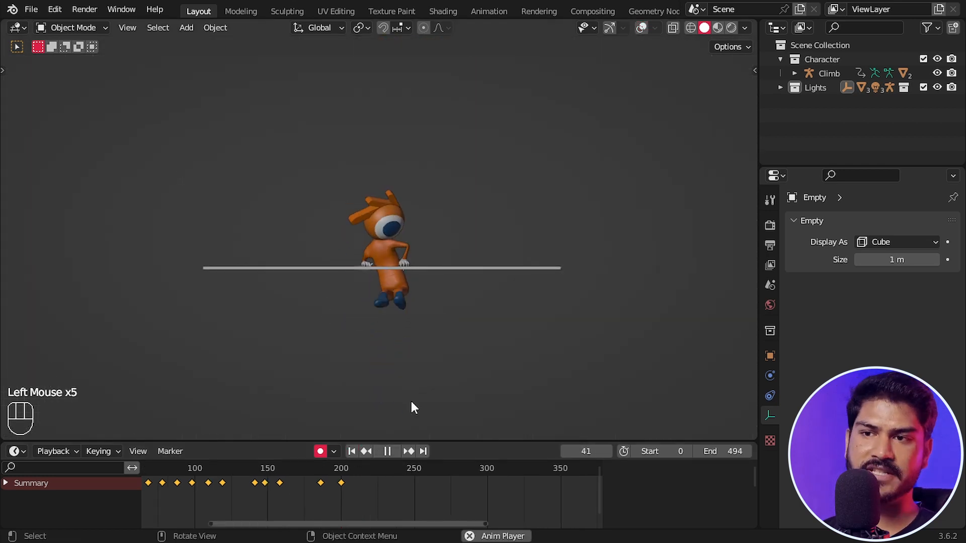